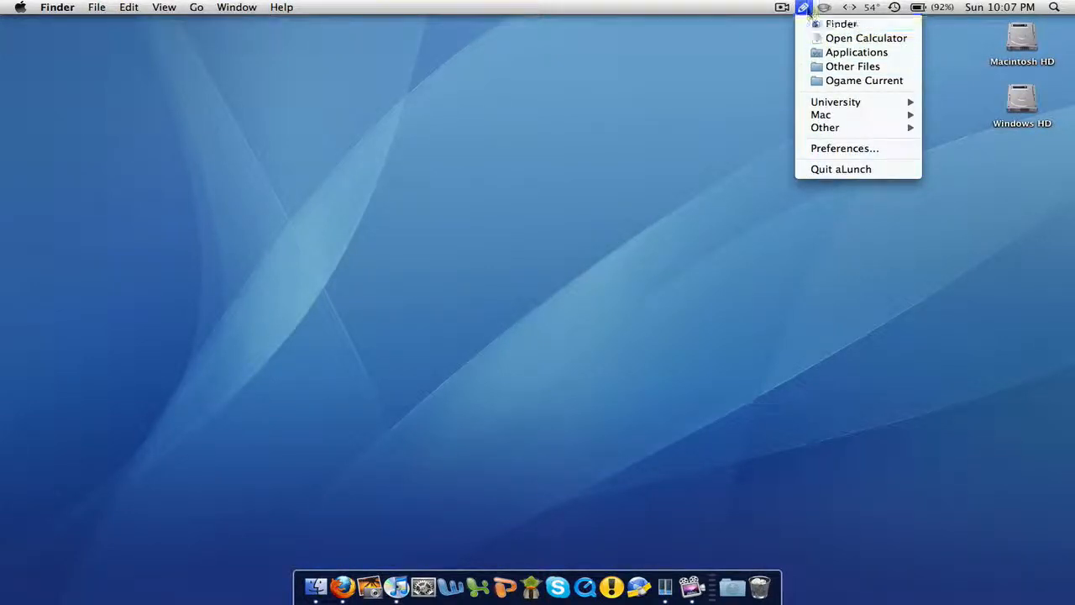
Look through the aLunch menu's Mac group and open the aLunch preferences
click(840, 38)
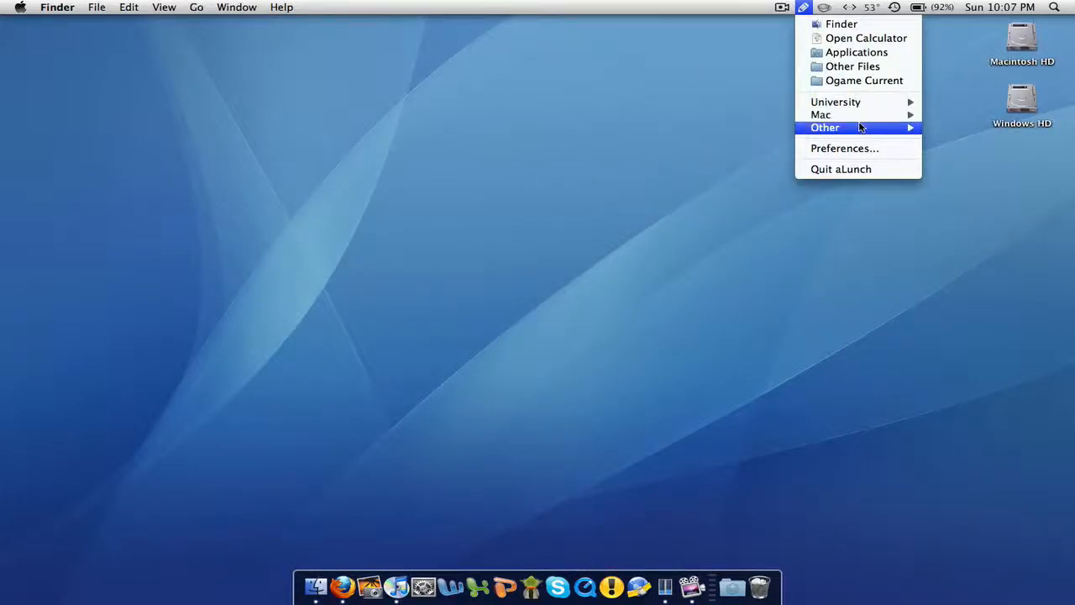
mouse_move(859, 120)
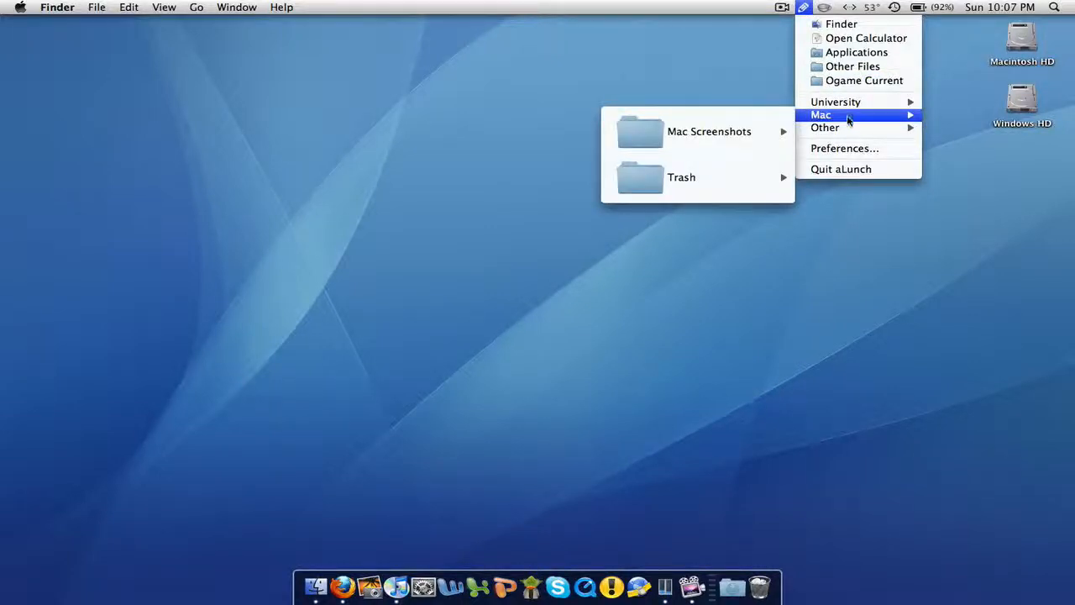
mouse_move(703, 143)
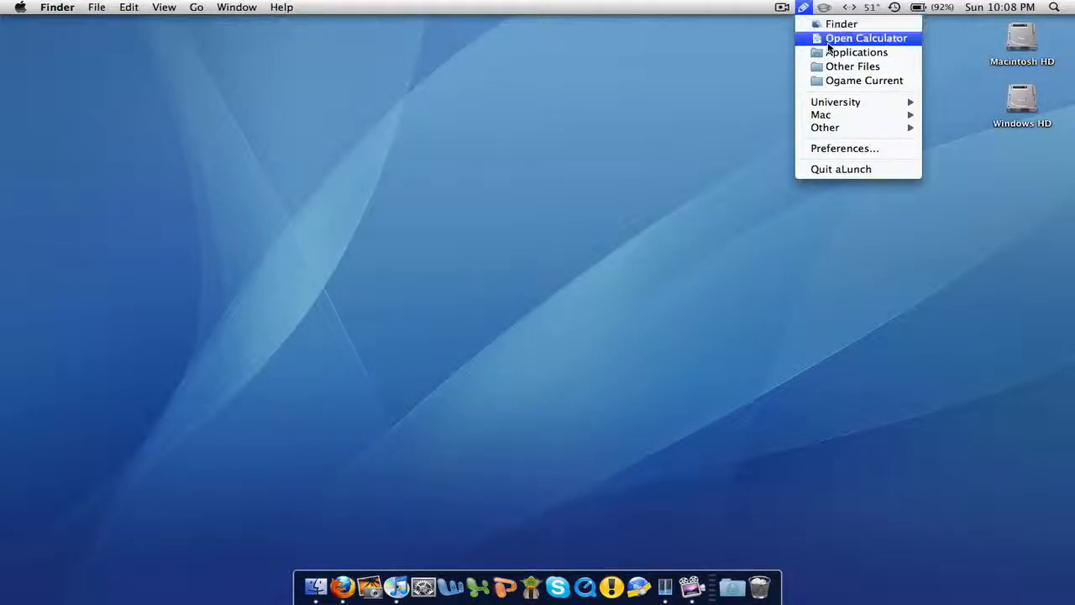
click(817, 152)
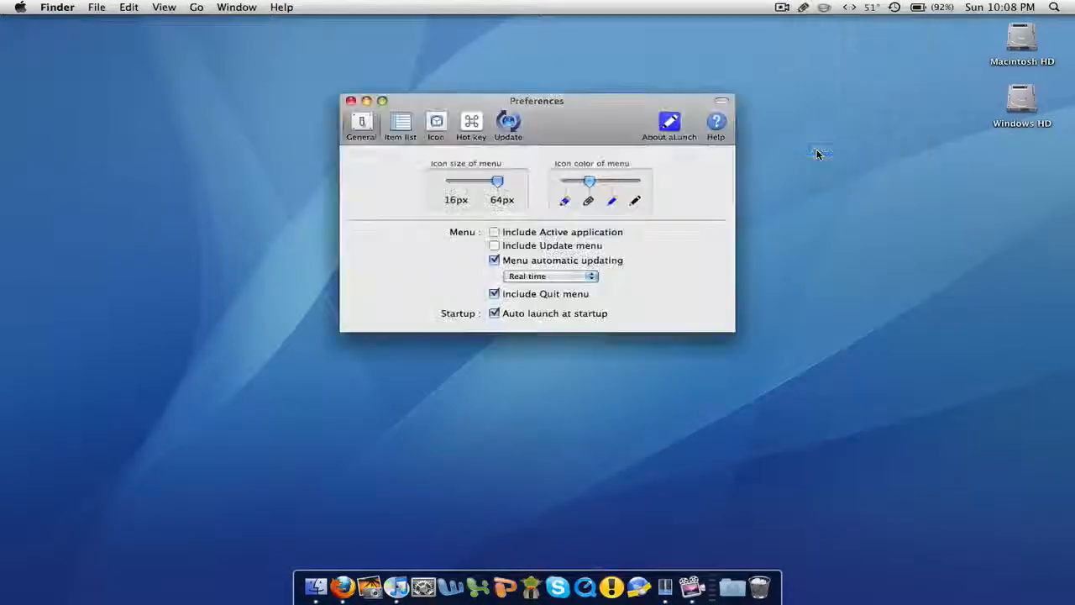
drag(602, 123, 626, 153)
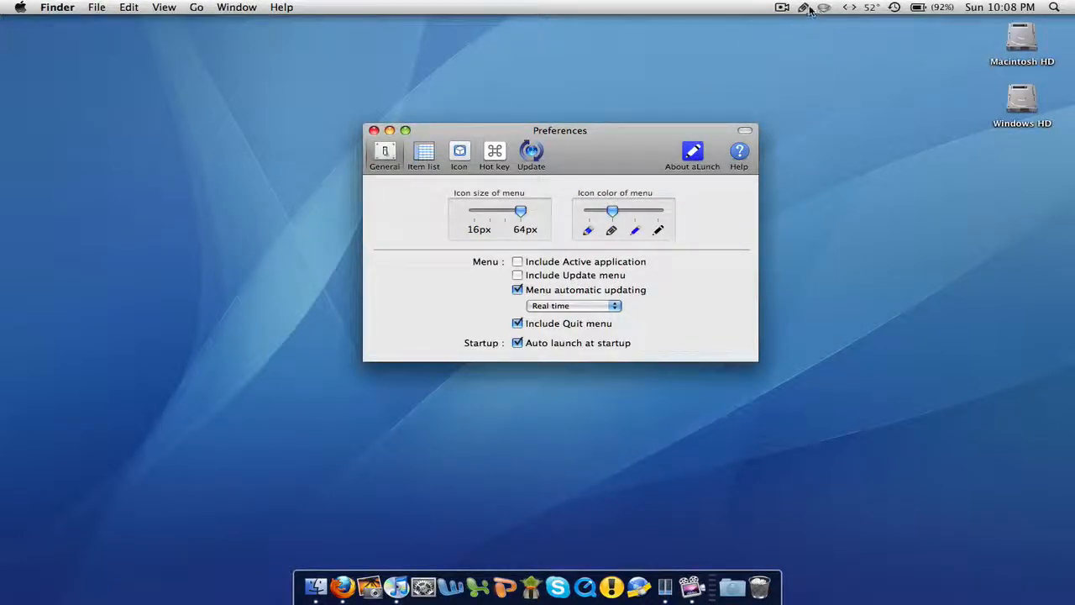
Try the other menu icon colors and return to the grey pencil
click(638, 212)
click(658, 211)
click(588, 212)
click(614, 213)
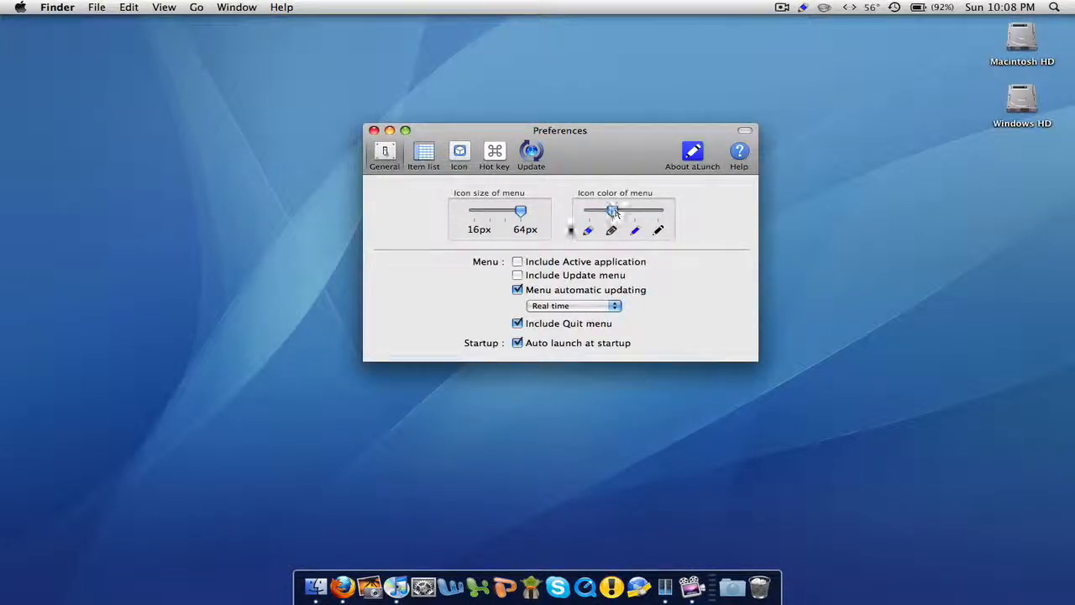
Examine the aLunch menu's quick items and University submenu
click(803, 8)
mouse_move(806, 102)
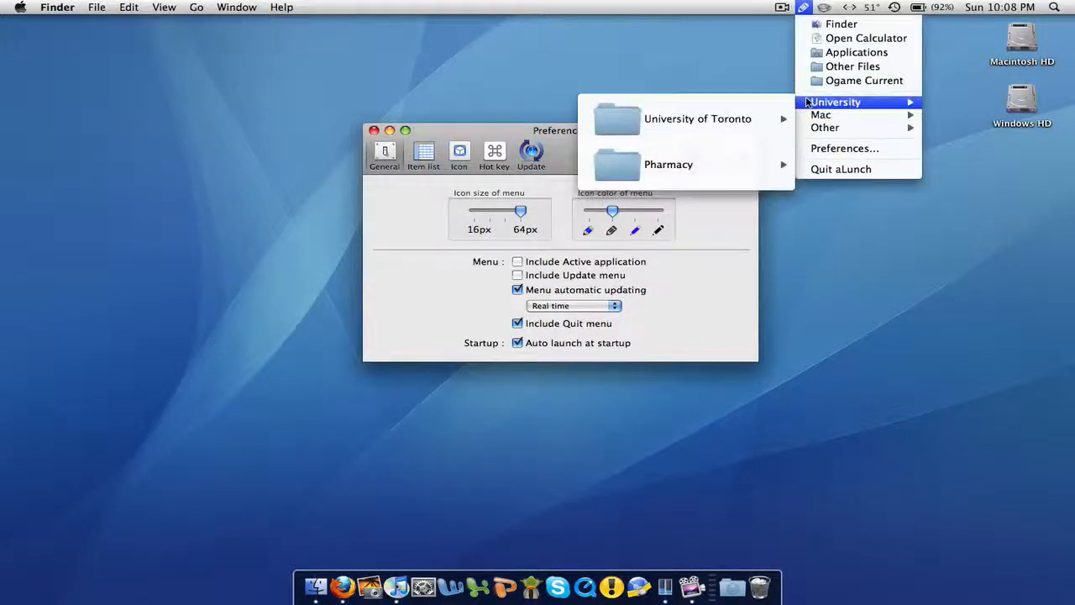
mouse_move(697, 115)
click(804, 9)
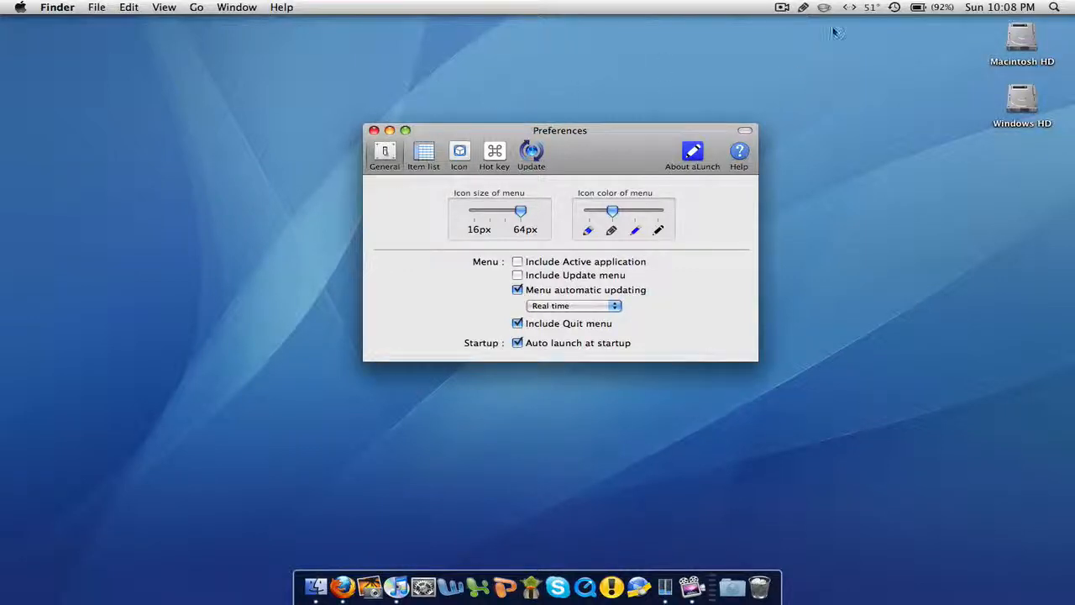
click(804, 6)
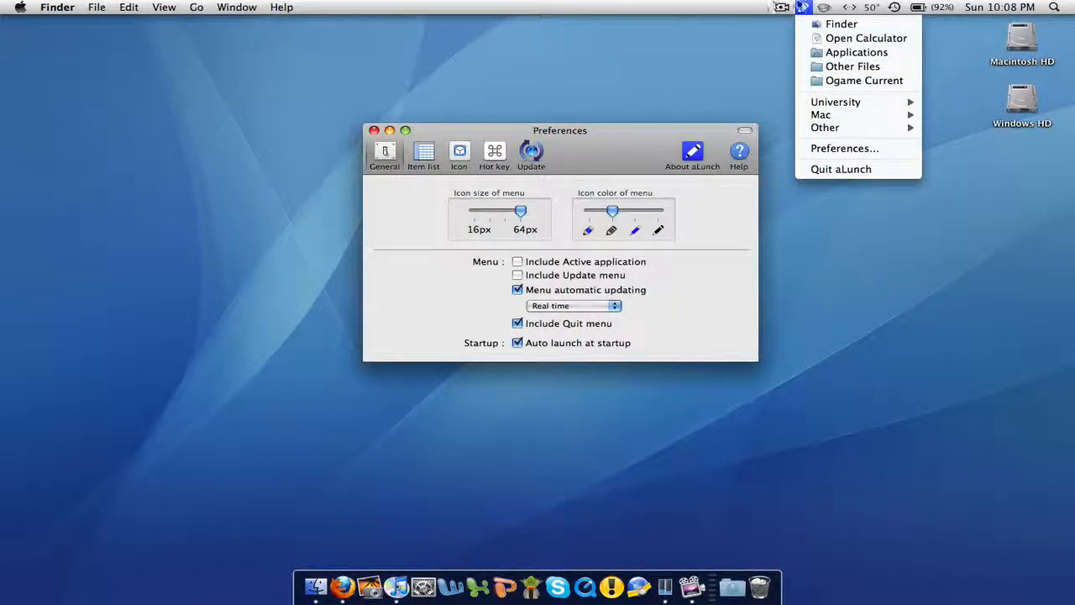
click(800, 5)
drag(623, 133, 620, 76)
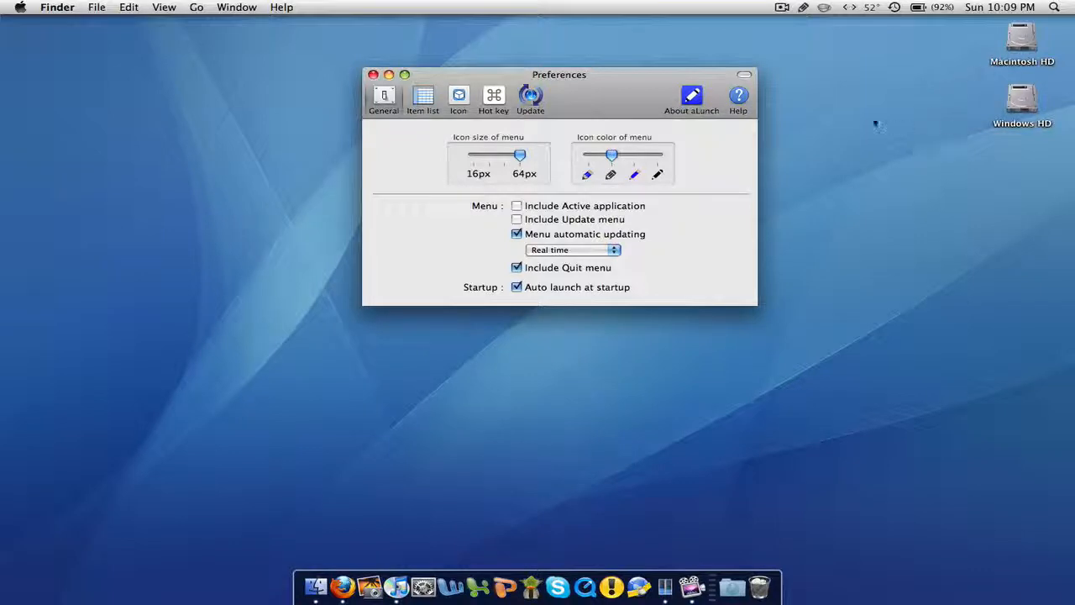
click(799, 6)
click(845, 21)
Try the 16px menu icon size in the University and Mac submenus and return the size to 64px
drag(519, 155, 472, 156)
click(802, 9)
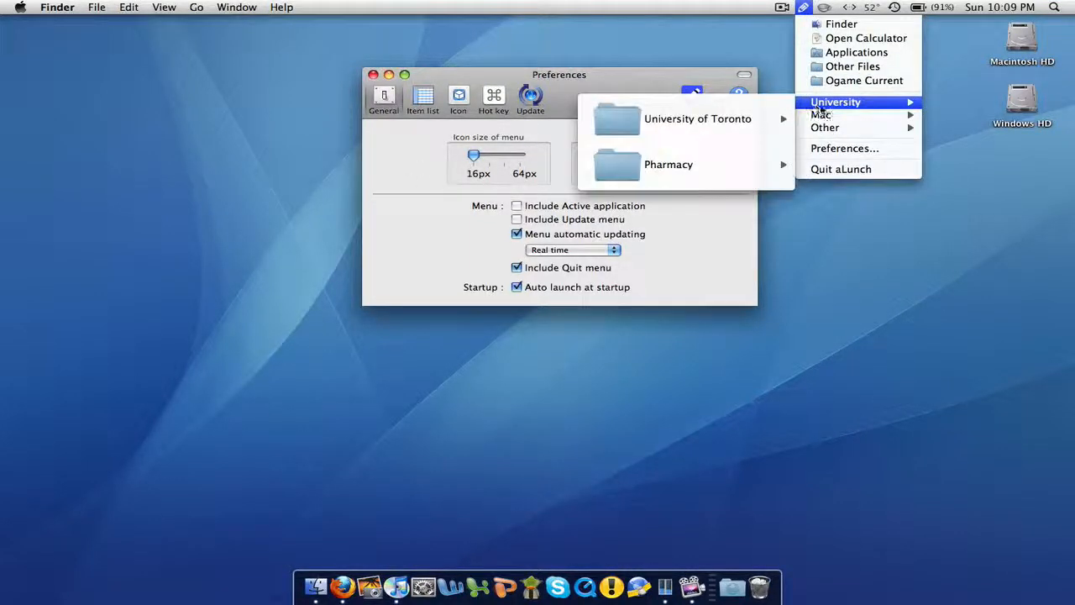
click(822, 104)
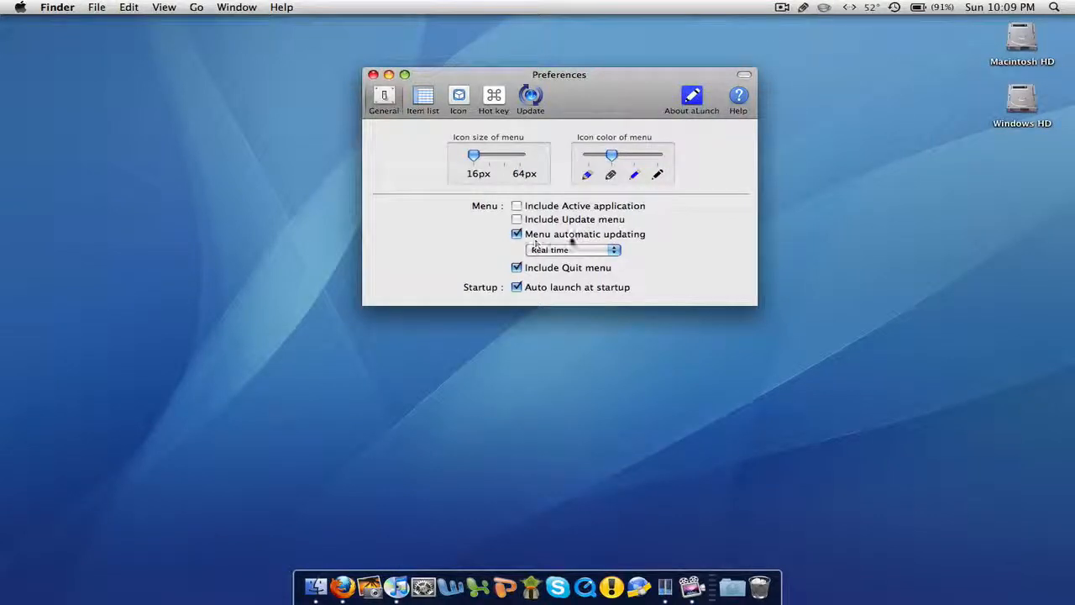
click(802, 8)
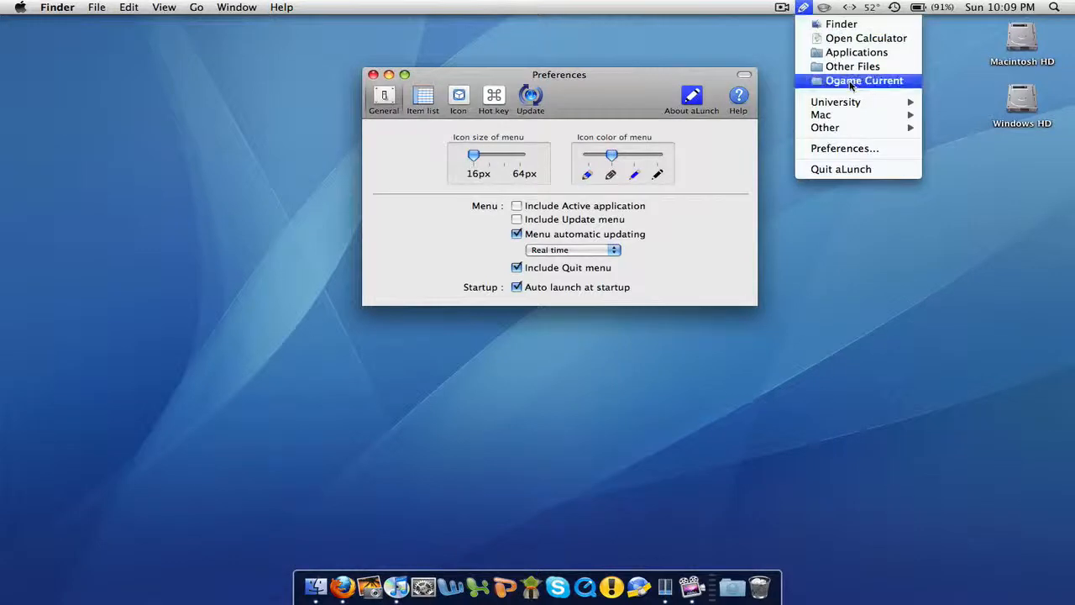
mouse_move(857, 116)
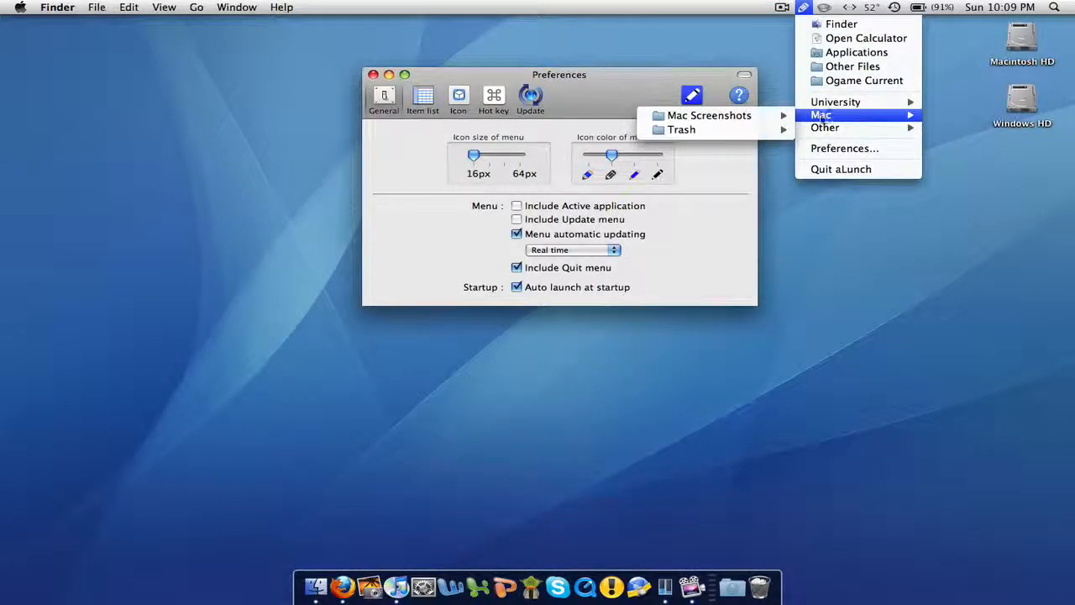
click(802, 7)
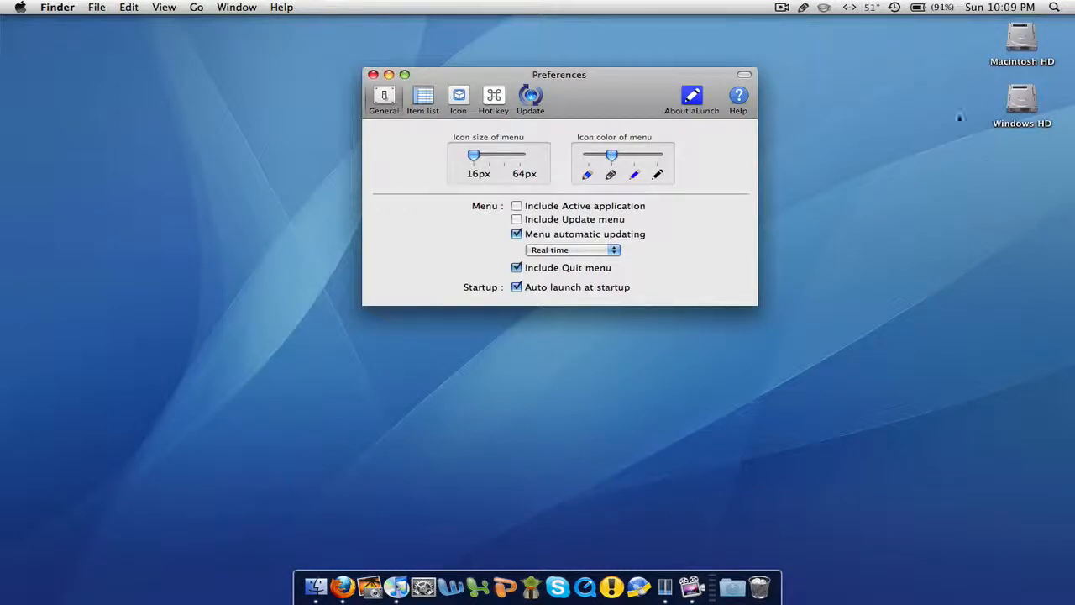
drag(474, 156, 542, 158)
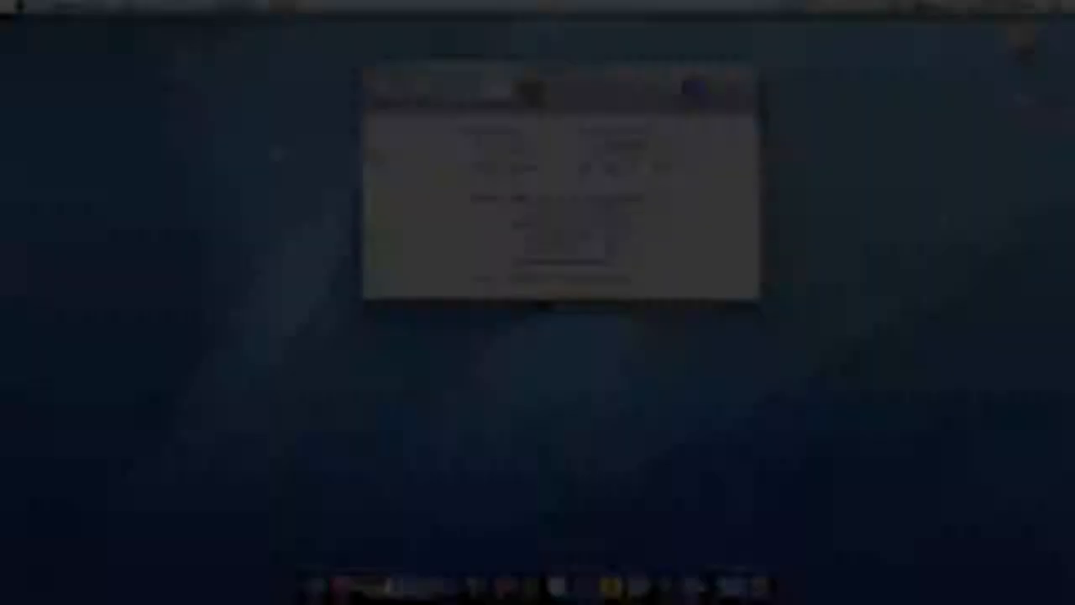
Try the Active Apps submenu in the aLunch menu and turn off Include Active application
click(803, 7)
mouse_move(814, 30)
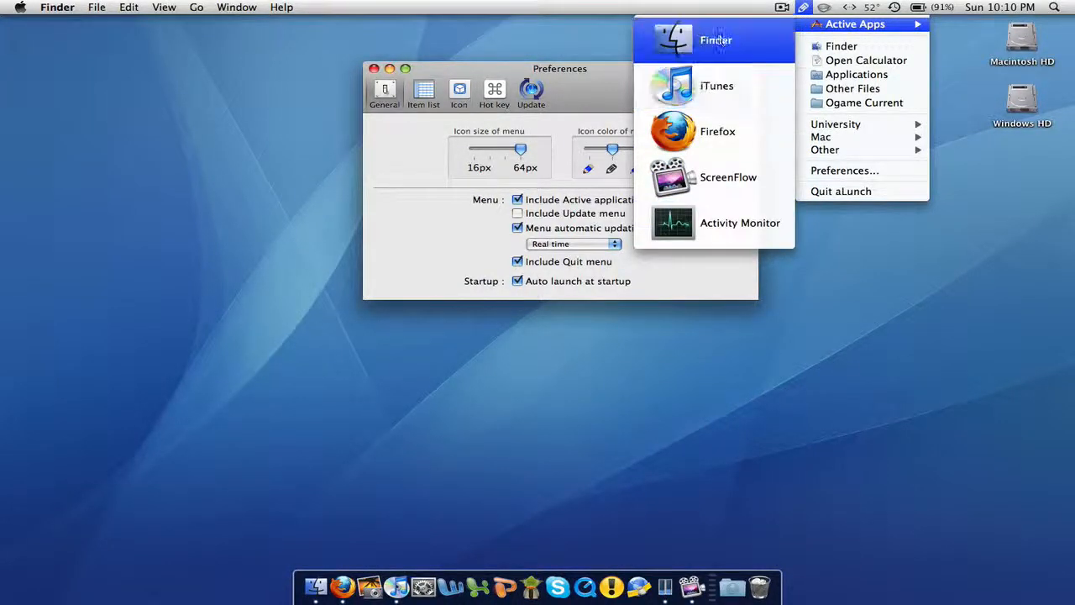
click(716, 39)
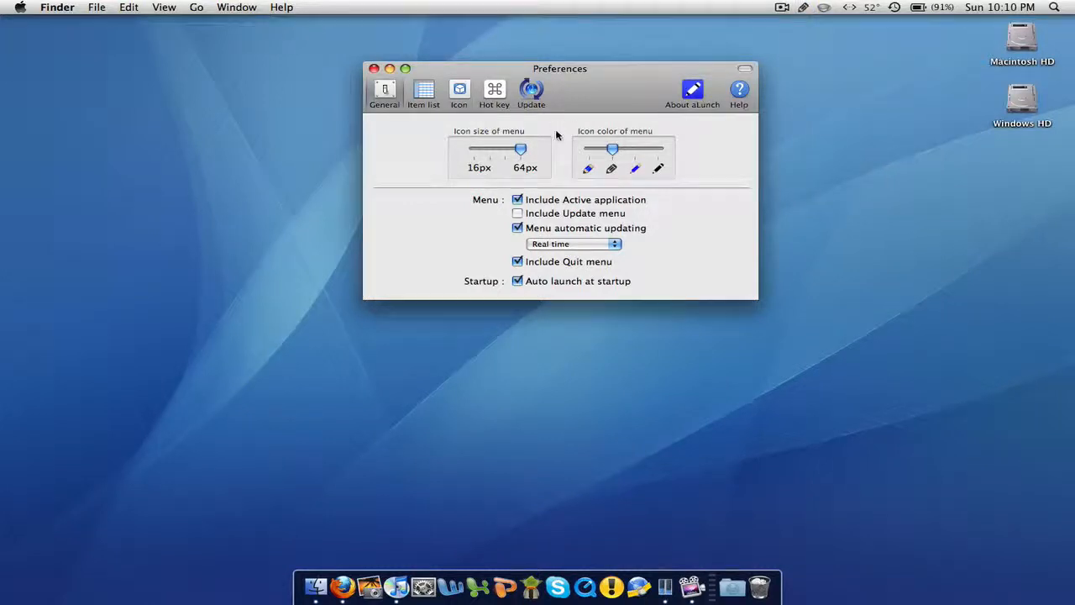
click(519, 200)
Try the Include Update menu option in the aLunch menu and turn it off again
click(518, 213)
click(804, 6)
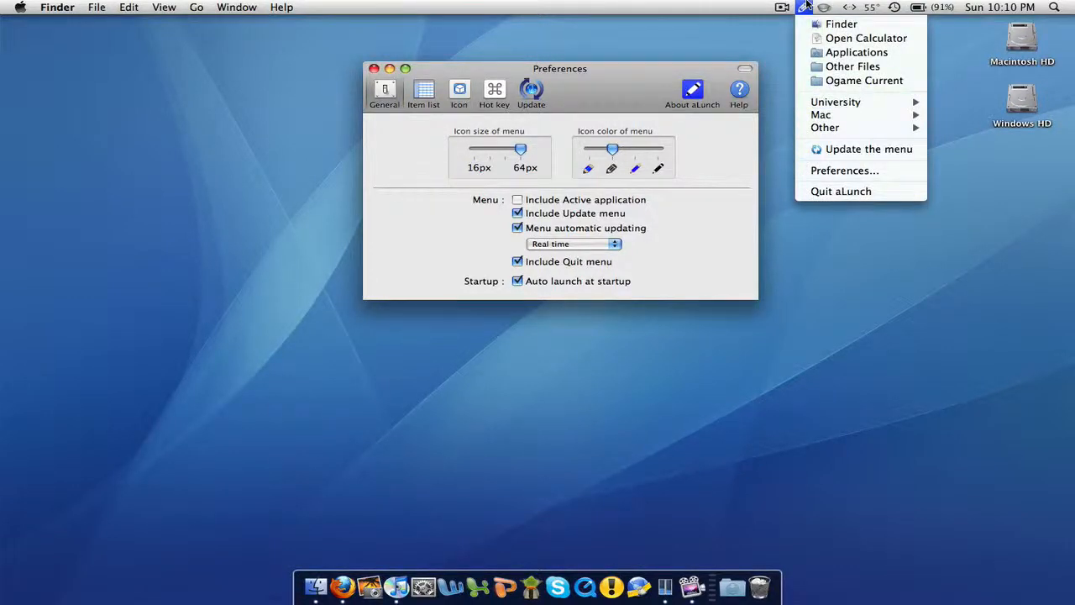
click(806, 7)
click(571, 214)
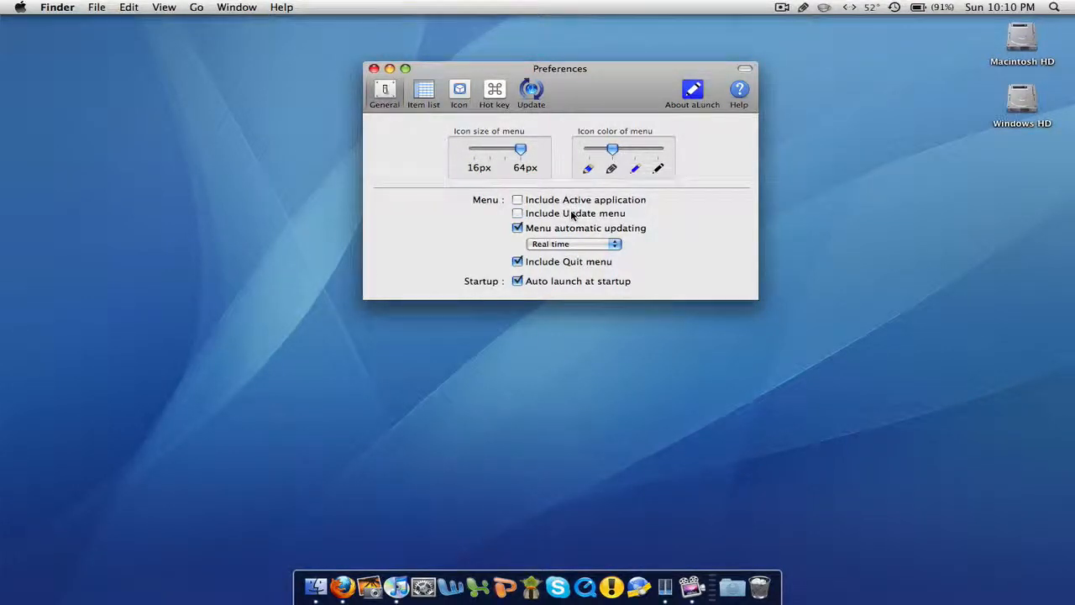
Examine the interval choices for automatic menu updating and keep Real time
click(600, 245)
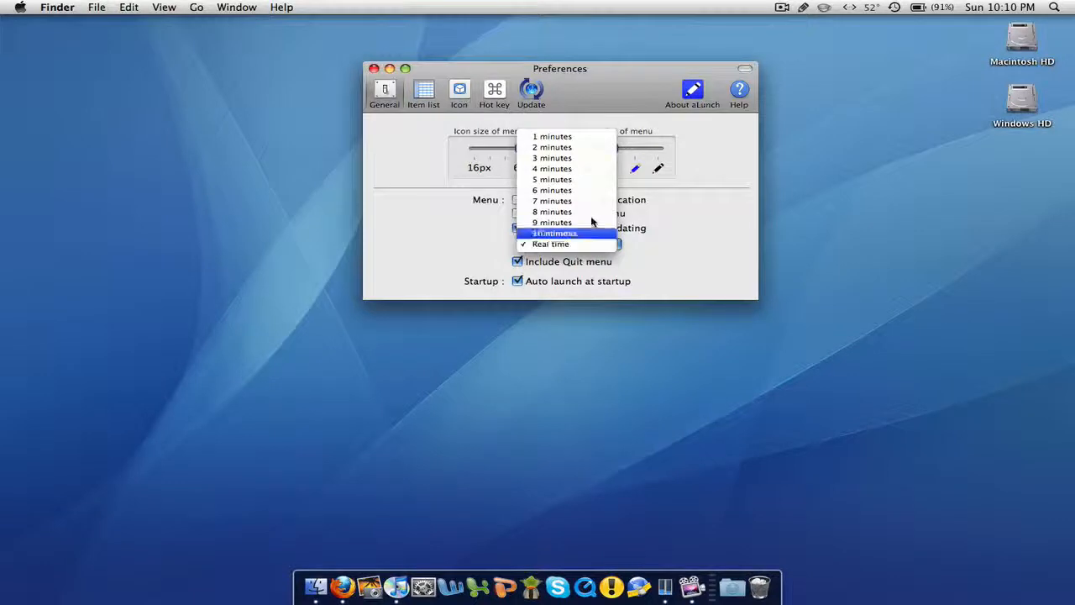
click(683, 235)
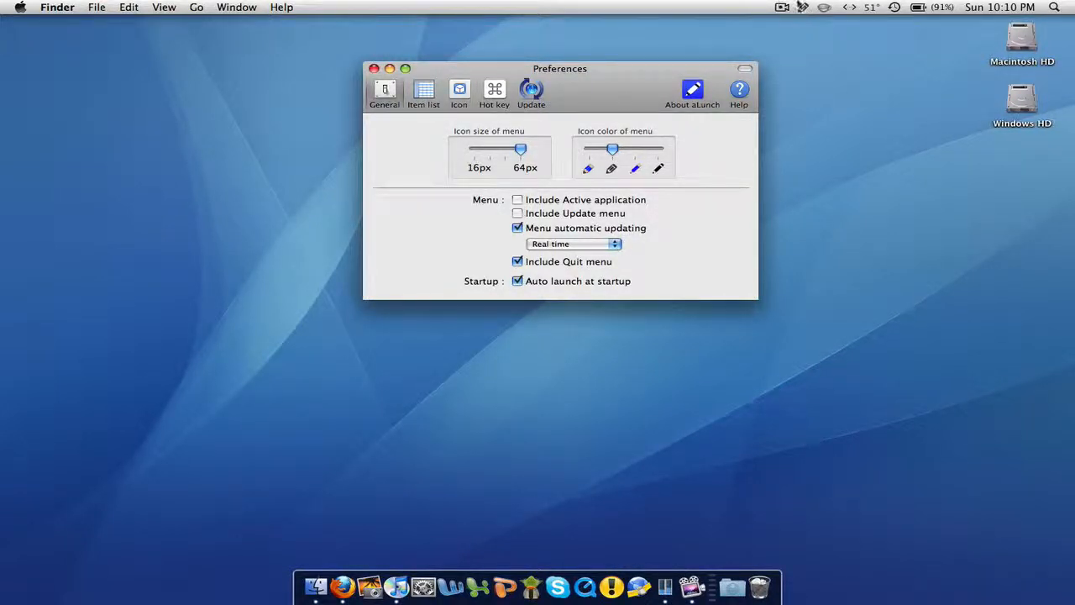
click(614, 244)
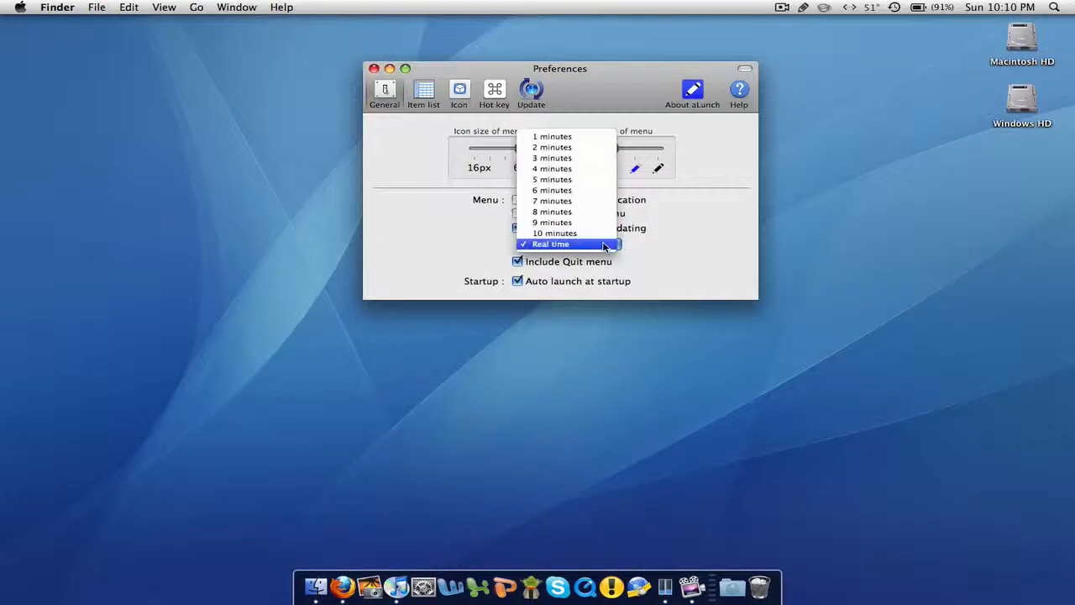
click(713, 245)
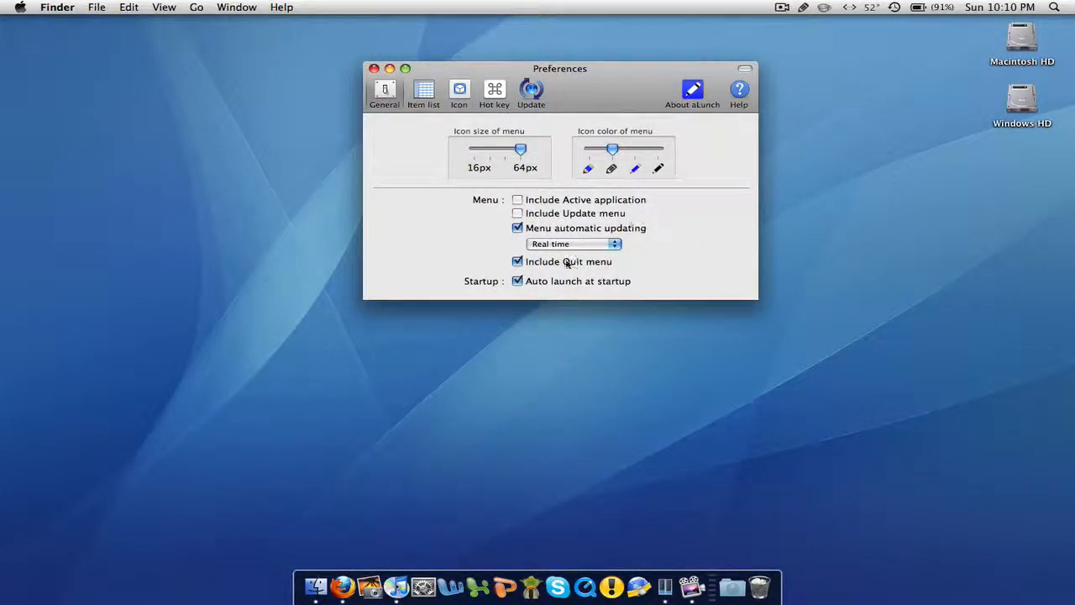
Check the Quit aLunch entry that the Include Quit menu option adds to the menu
click(517, 280)
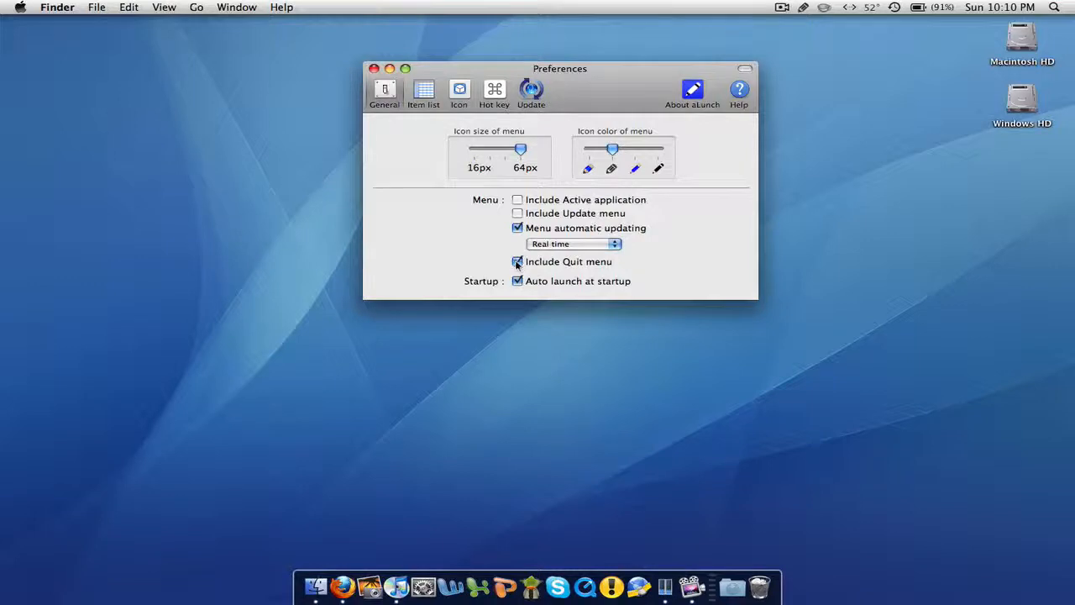
click(803, 7)
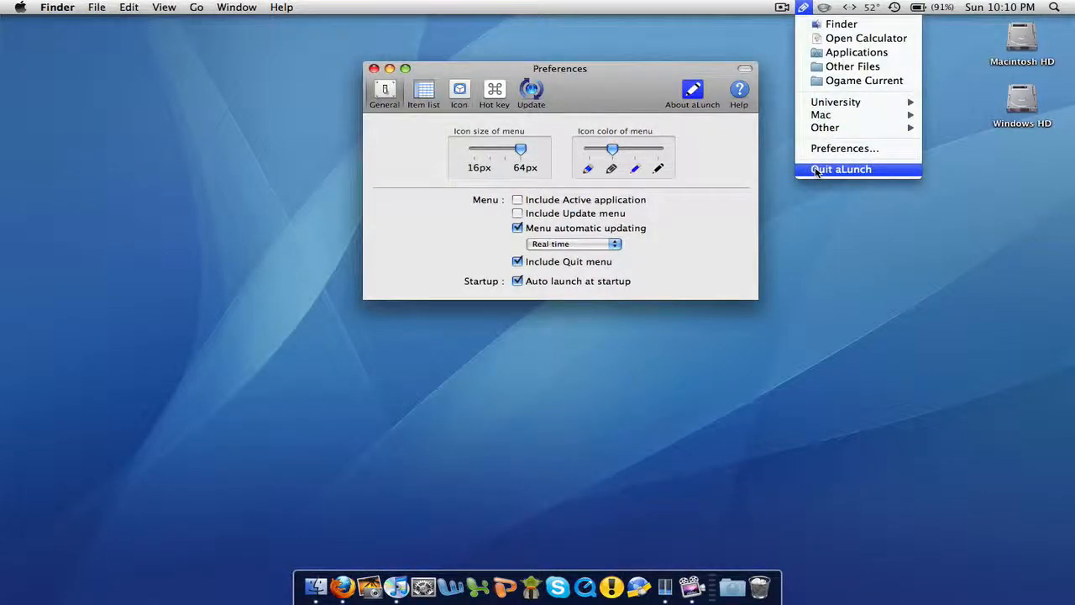
click(672, 225)
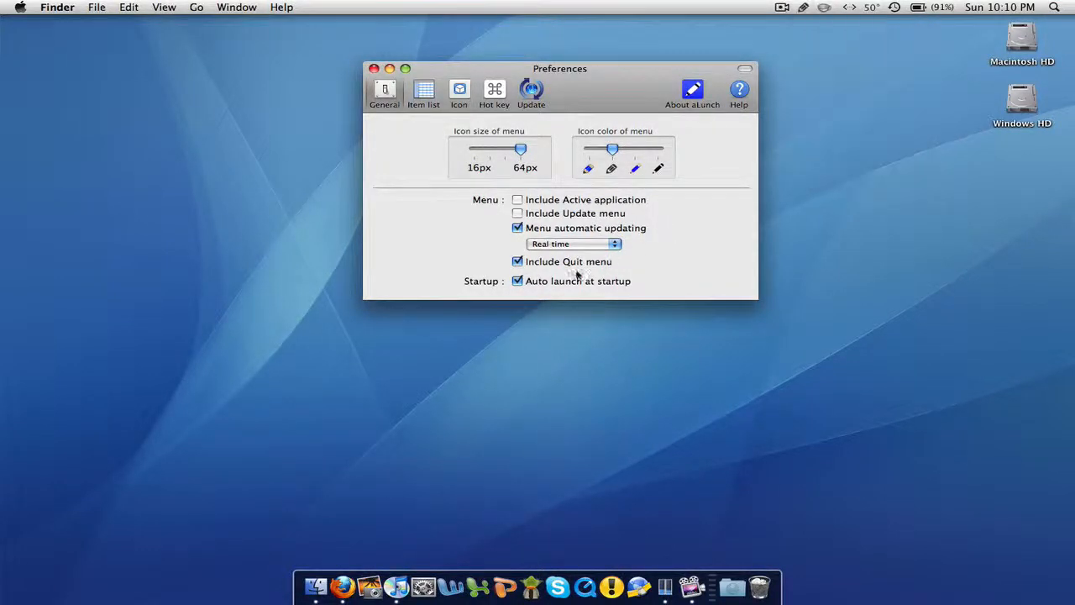
Show the preferences item list and arrange a Finder window of the Documents folder beside it
click(423, 92)
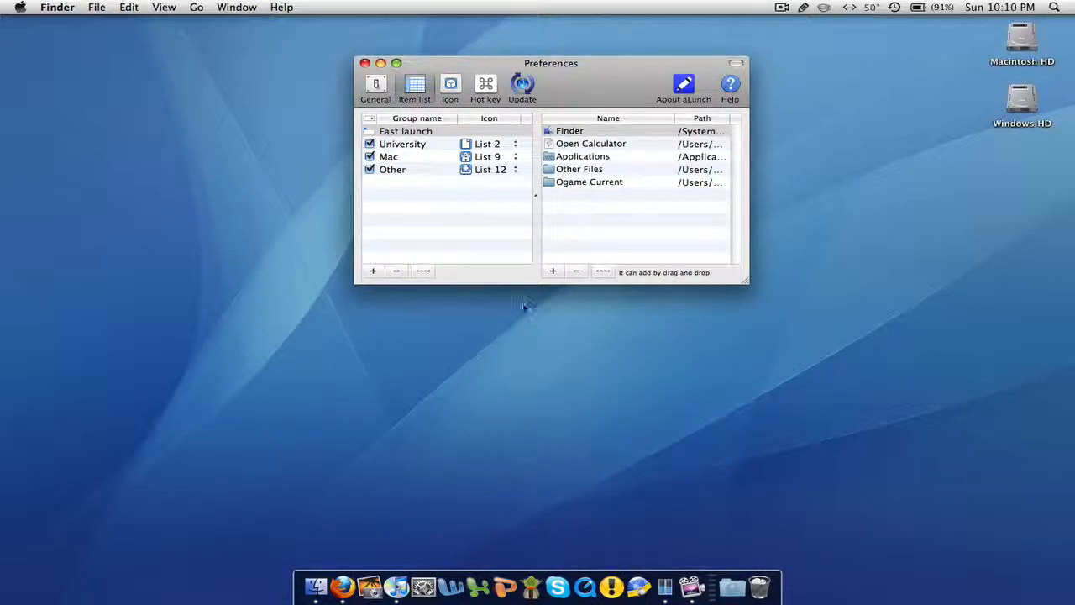
click(317, 584)
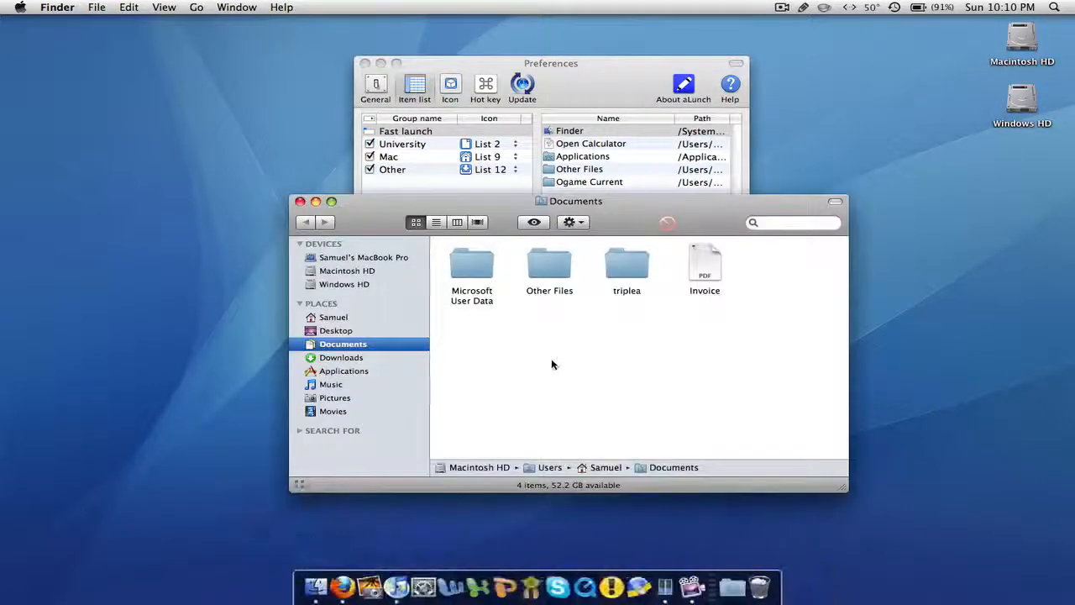
drag(713, 223, 373, 262)
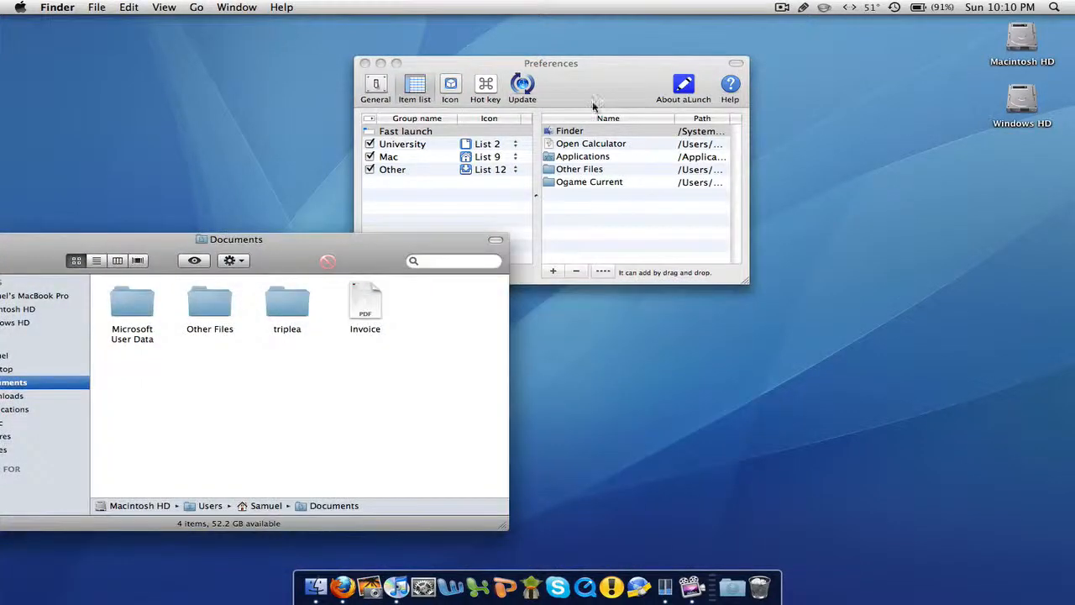
drag(596, 97, 711, 153)
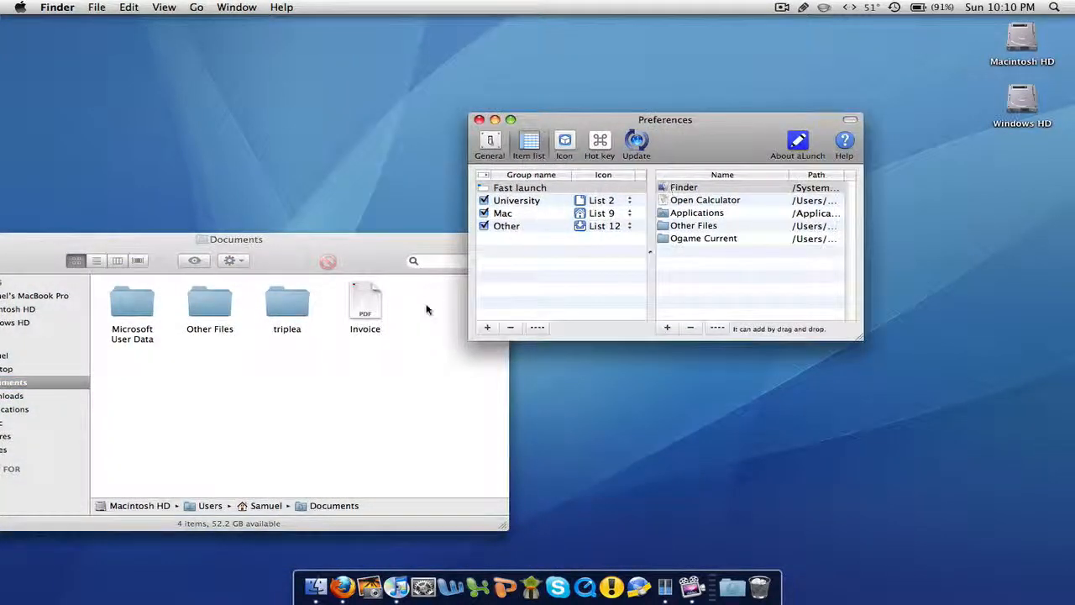
Add the triplea folder from Documents to the Fast launch items
click(372, 372)
drag(295, 309, 752, 270)
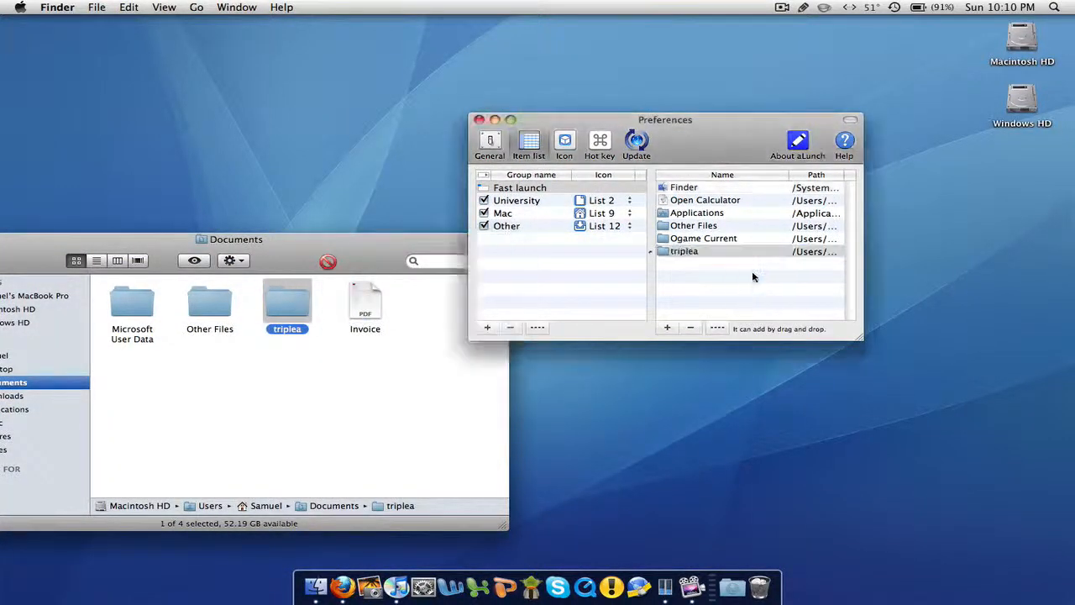
drag(732, 144, 686, 149)
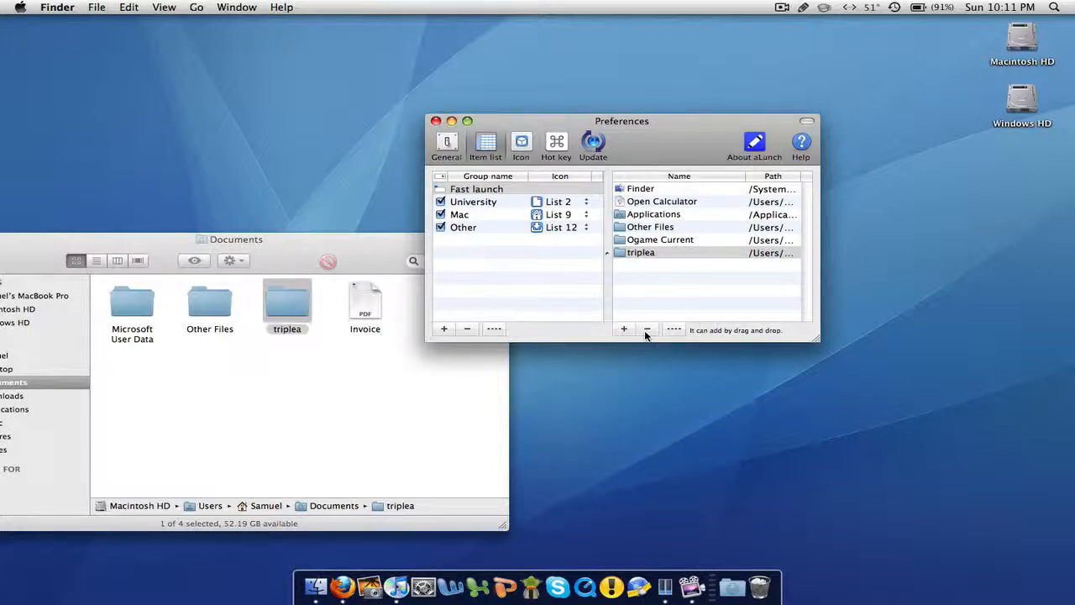
Check the aLunch menu for the added triplea folder
click(804, 6)
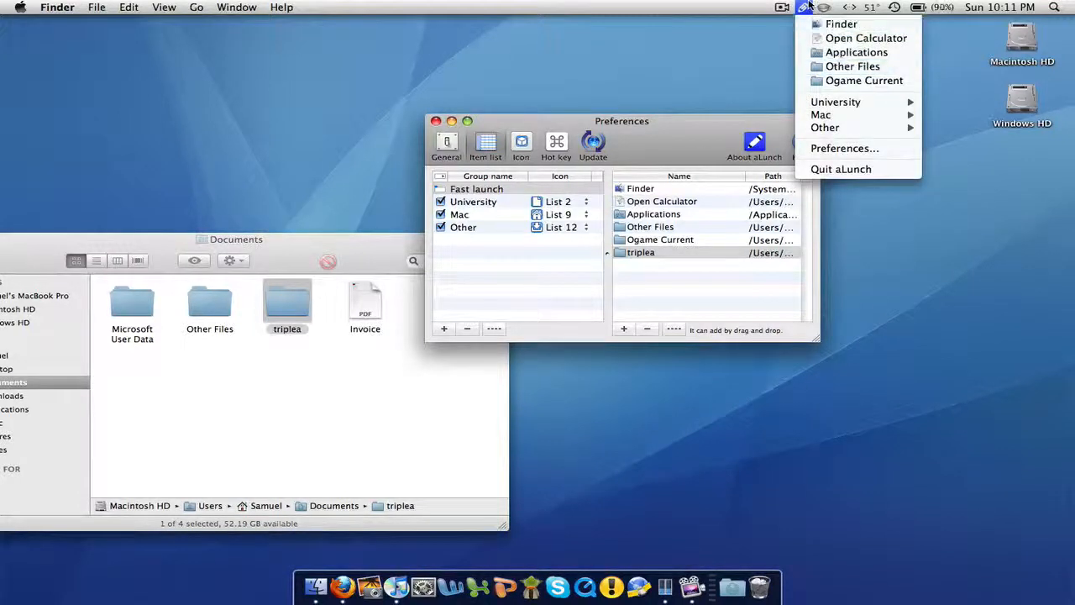
click(806, 7)
click(806, 7)
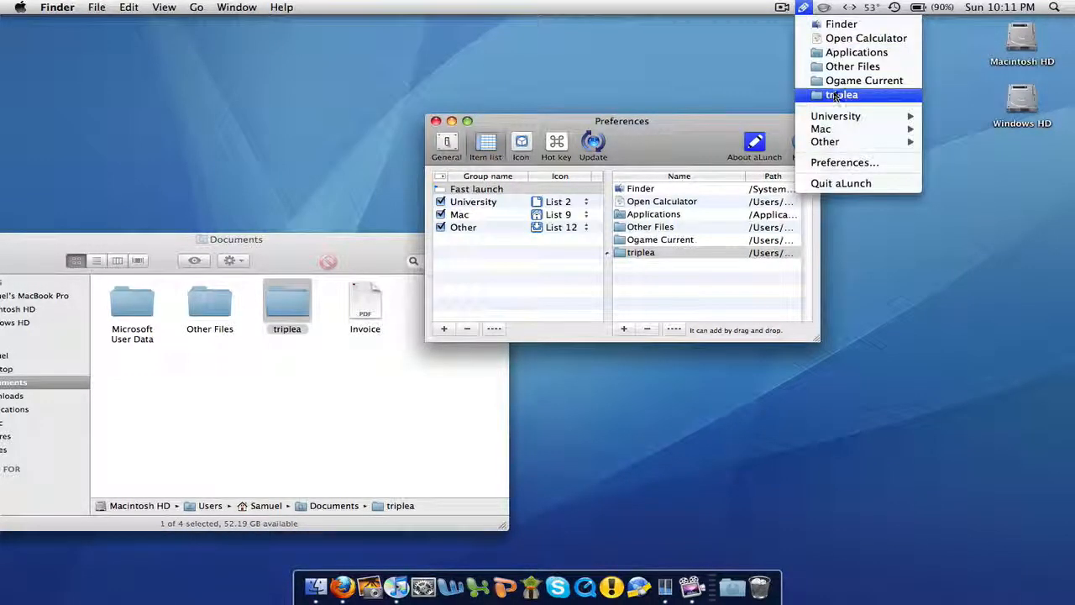
Remove the triplea folder from the Fast launch items and move the Preferences window clear of the Documents window
click(808, 7)
click(704, 253)
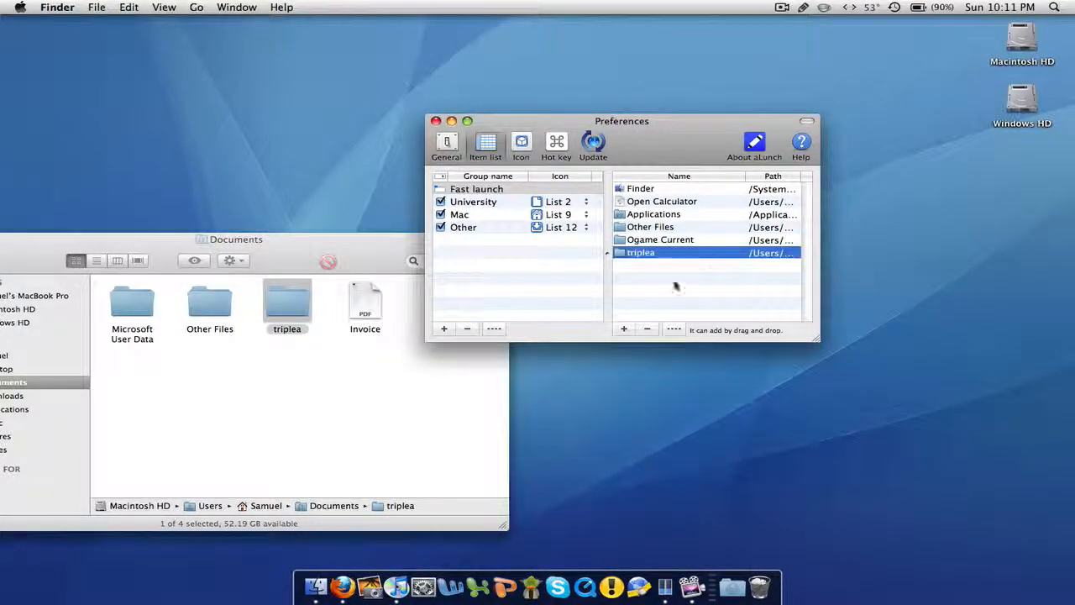
click(647, 328)
drag(671, 145, 817, 142)
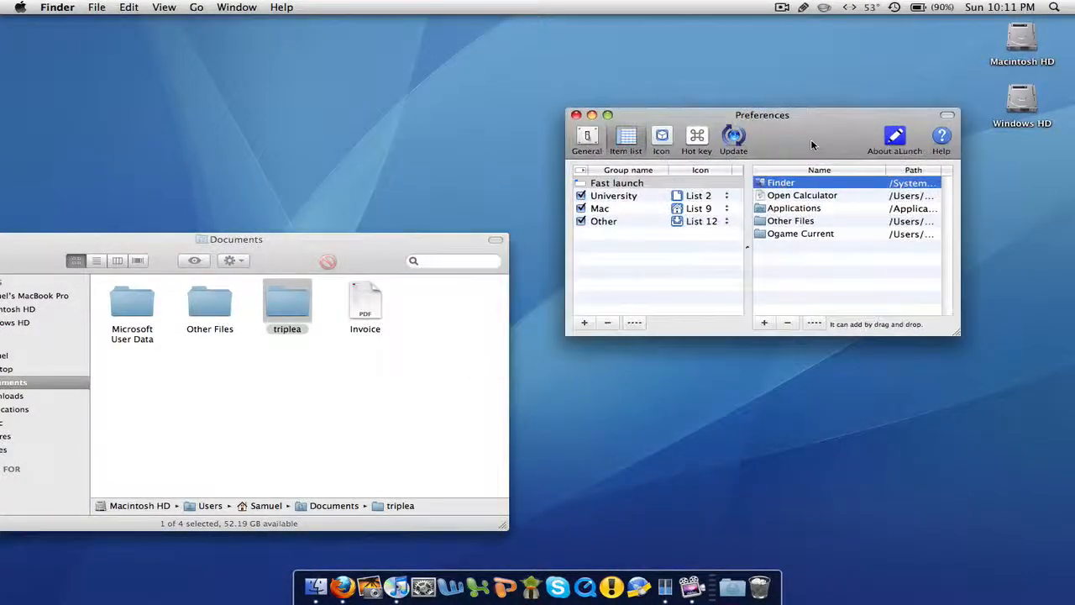
Review the items in the Mac group and the icon choices for the University group, keeping List 2 Document
click(625, 210)
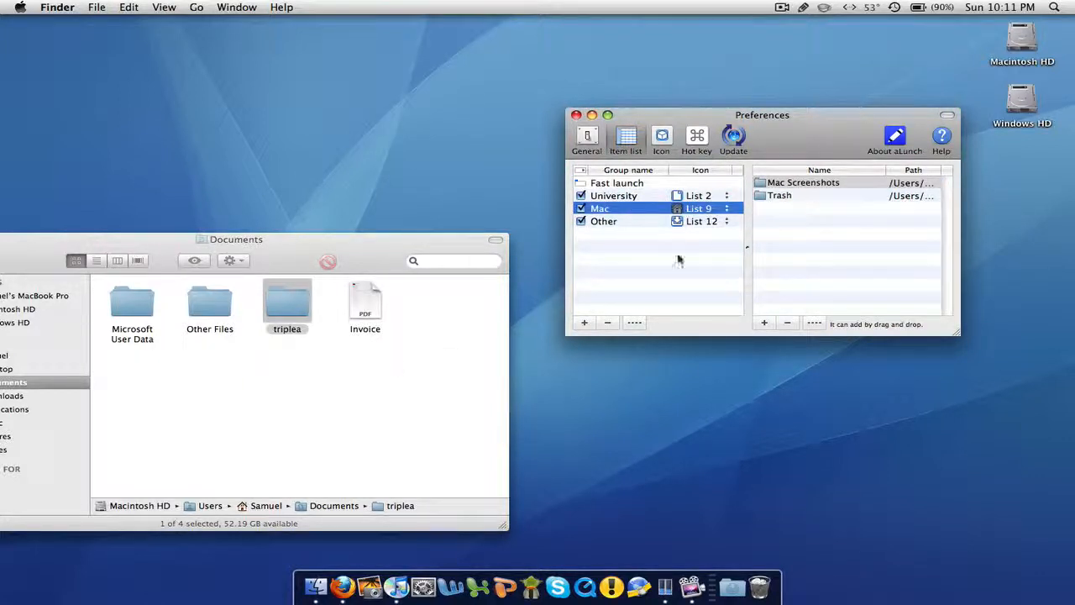
click(715, 196)
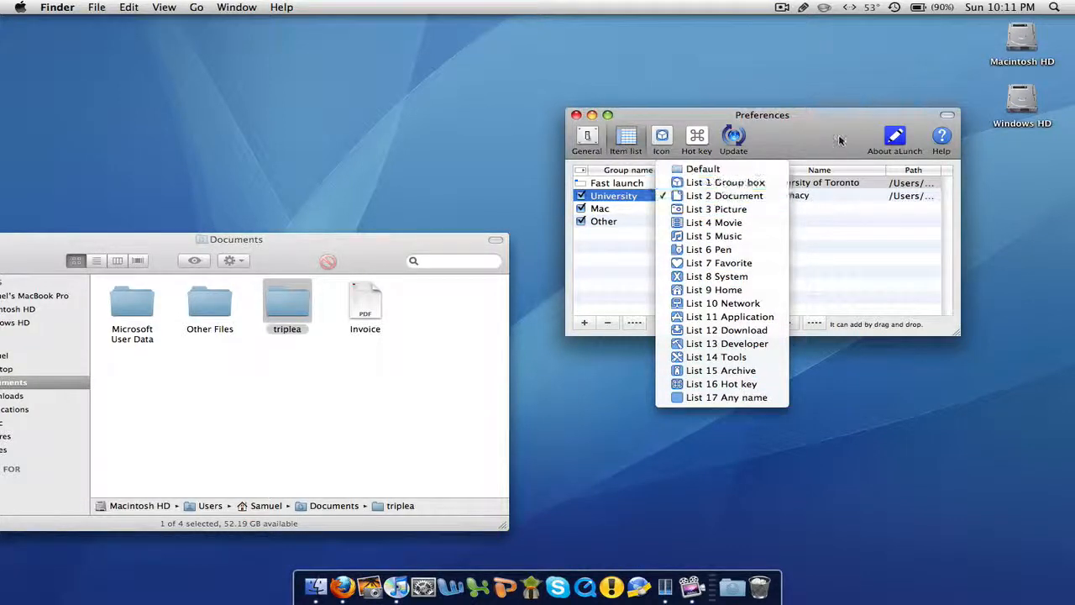
click(724, 196)
Try Include Group menu icon in the icon preferences, check the group icons in the aLunch menu, and turn the option off again
click(662, 137)
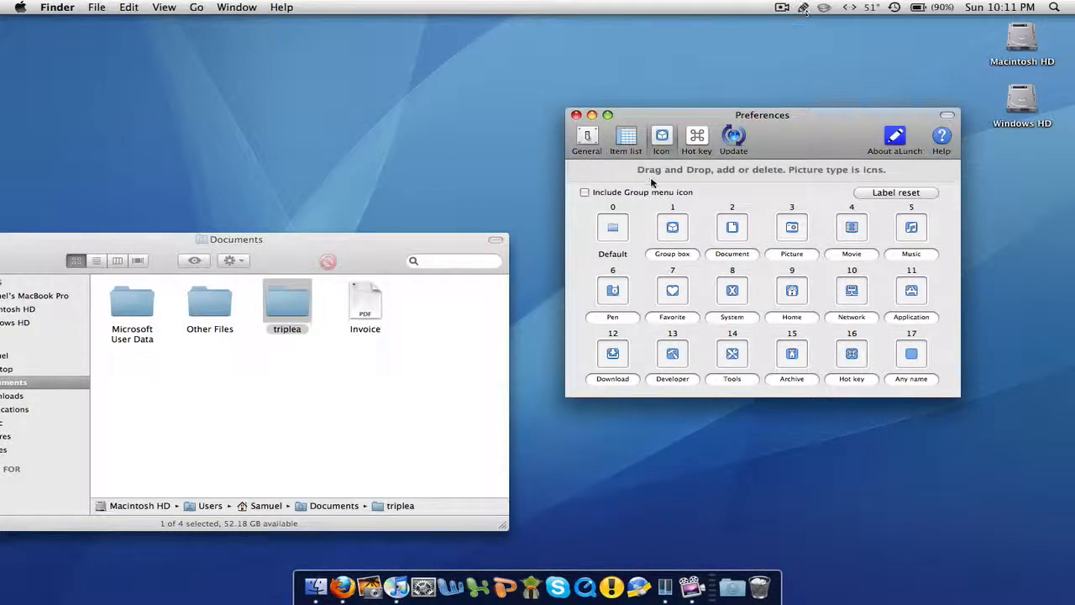
click(630, 193)
click(803, 8)
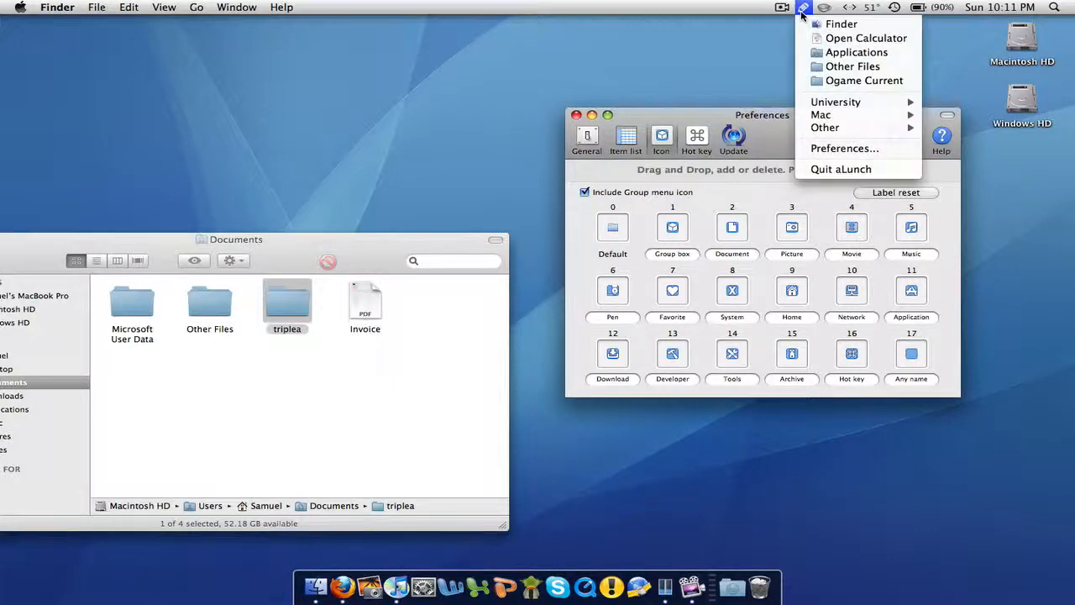
click(803, 9)
click(803, 8)
mouse_move(819, 103)
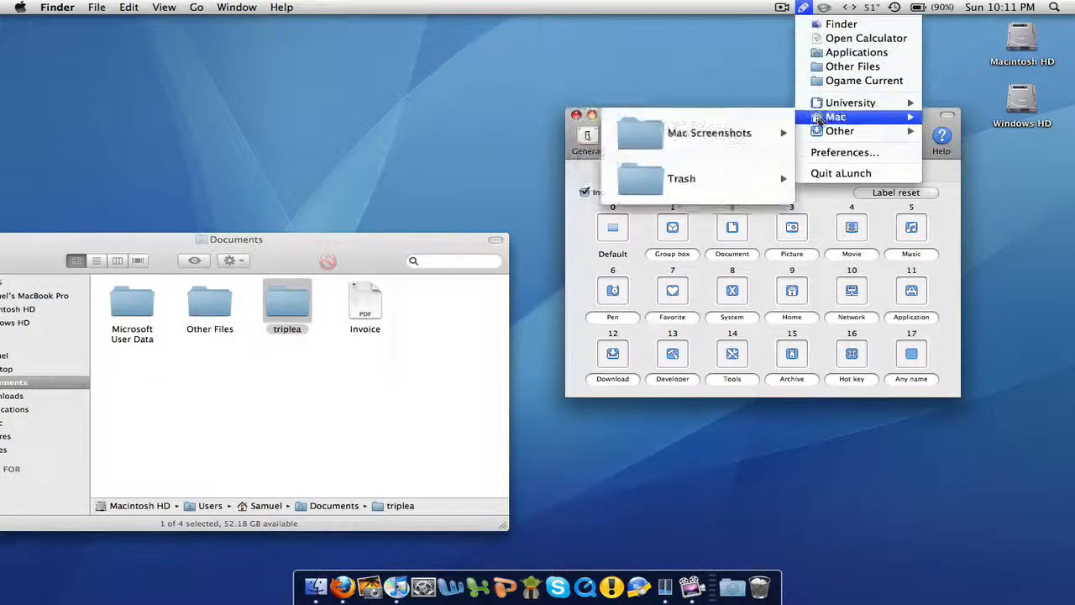
mouse_move(828, 122)
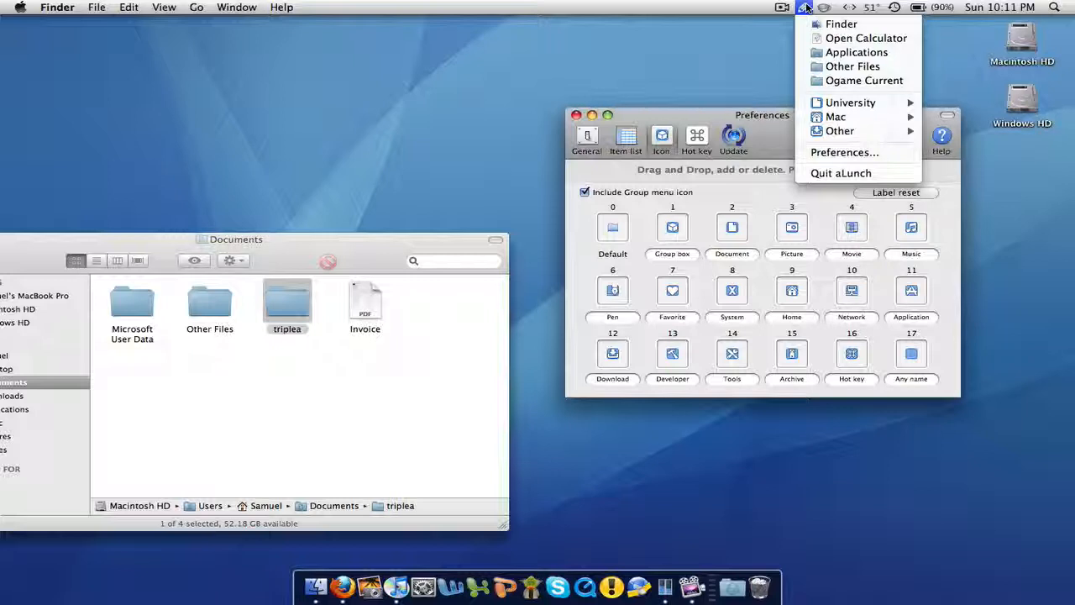
click(804, 7)
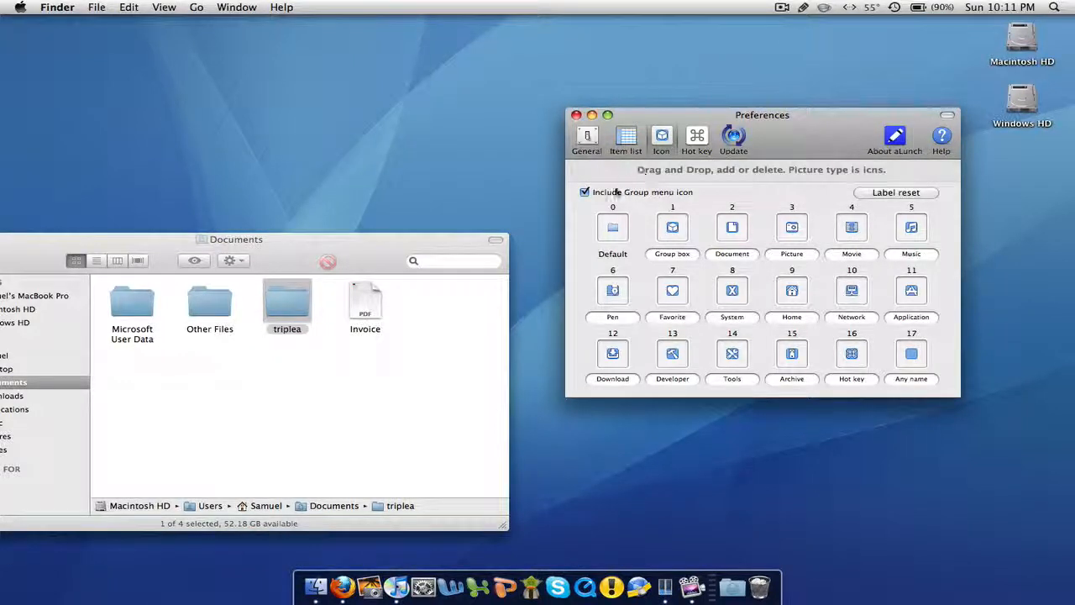
click(584, 192)
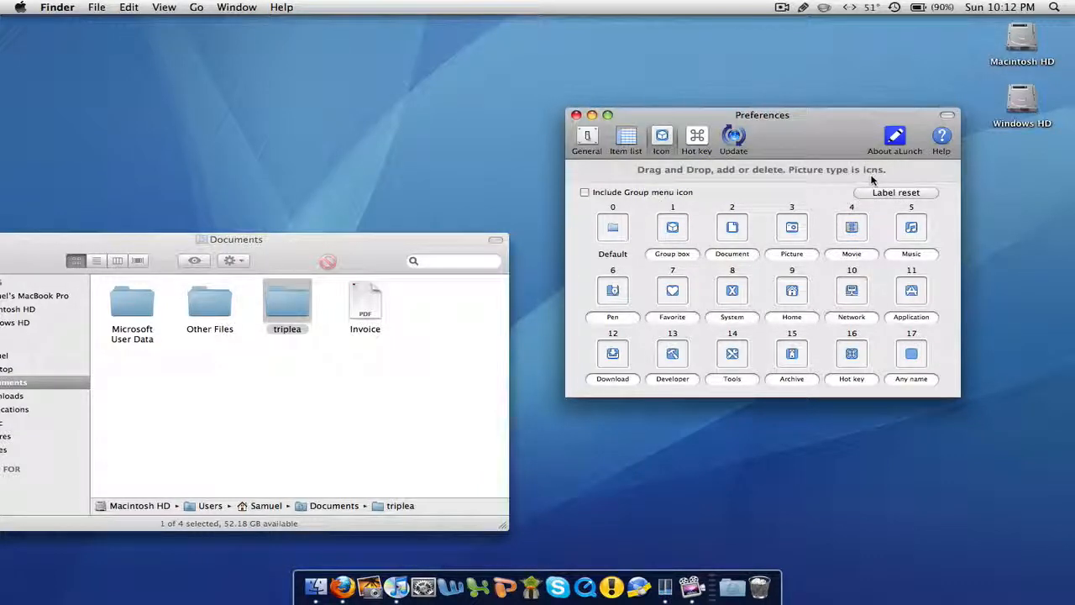
Show the hot key preferences, bring up the launcher window, and look over the Display item choices
click(697, 143)
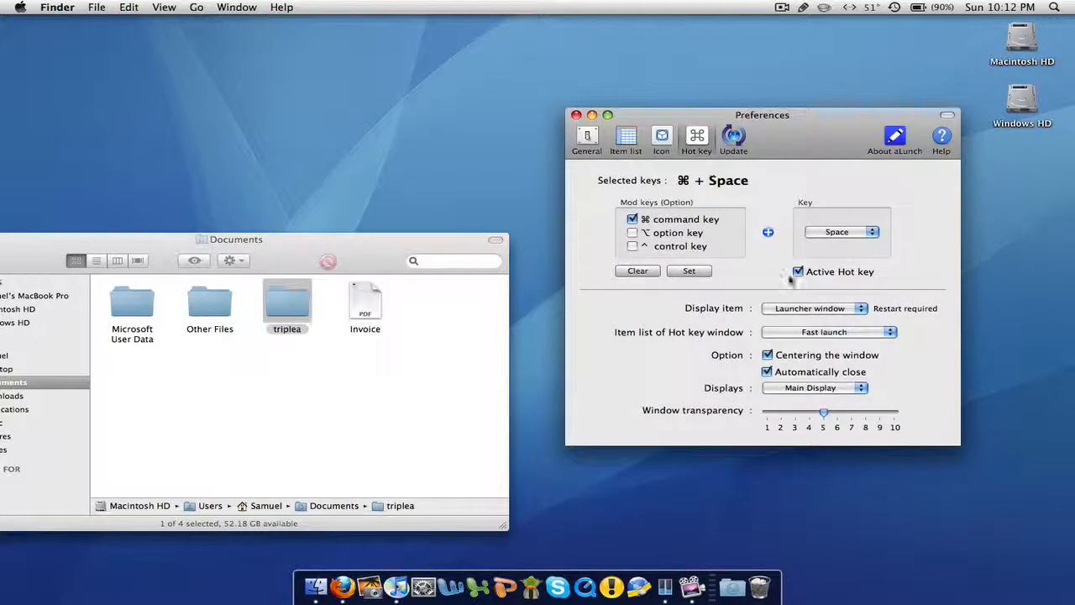
key(super+space)
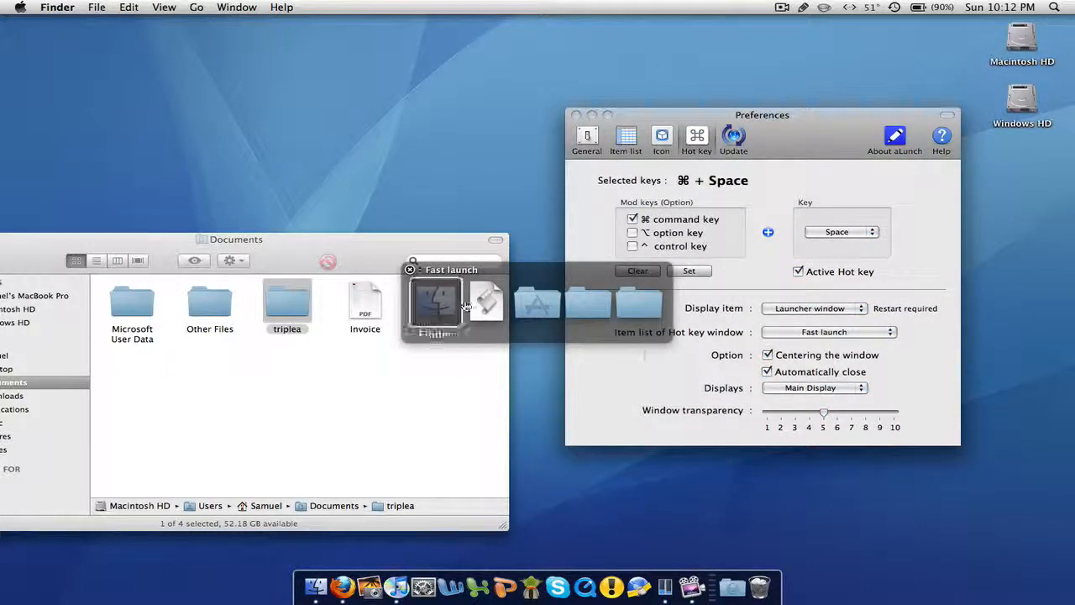
click(810, 308)
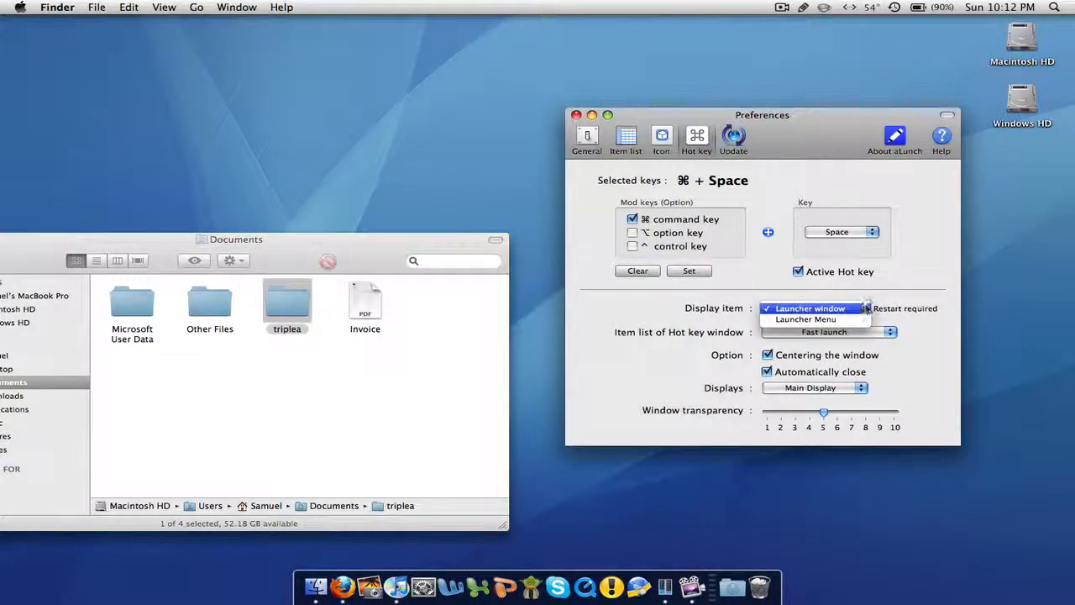
click(888, 309)
Preview the Fast launch launcher window again and examine the Launcher Menu choice for Display item, keeping Launcher window
key(super+space)
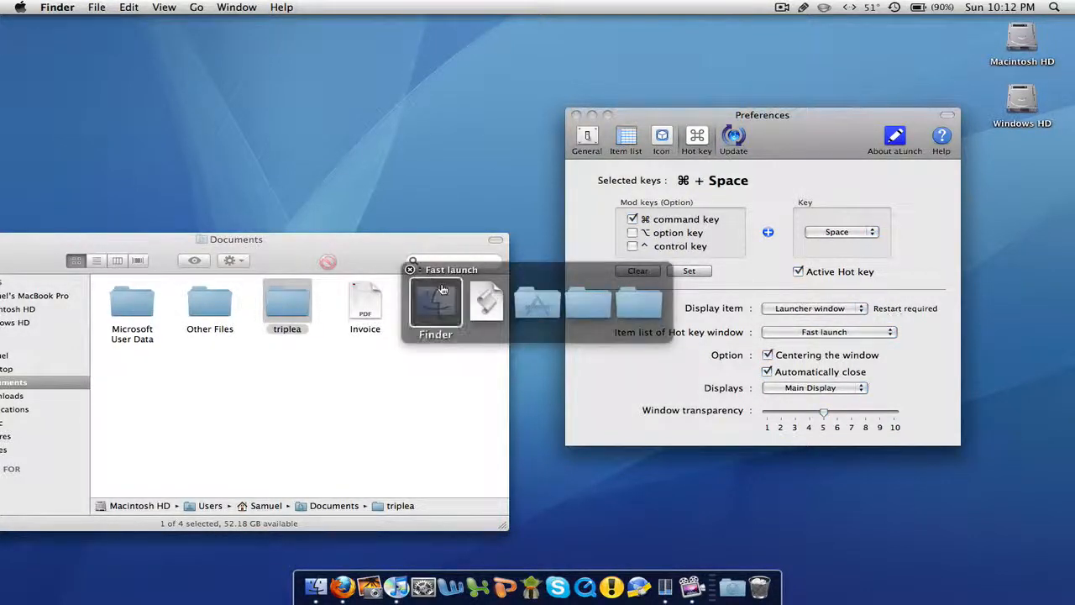
click(409, 270)
click(829, 308)
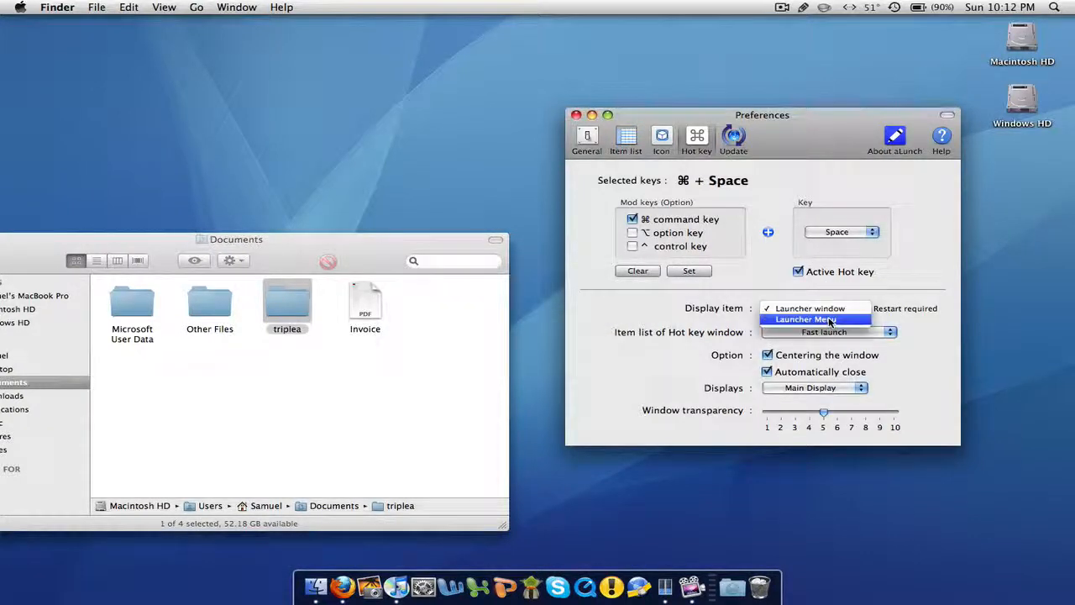
click(906, 284)
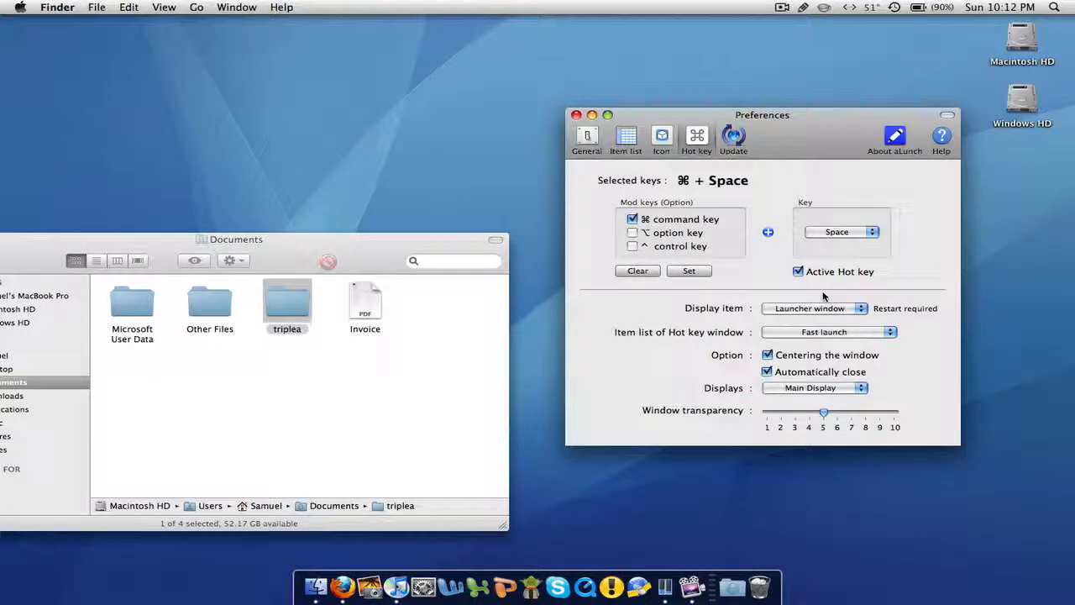
Preview the items in the launcher window and move the Preferences window up beside it
key(super+space)
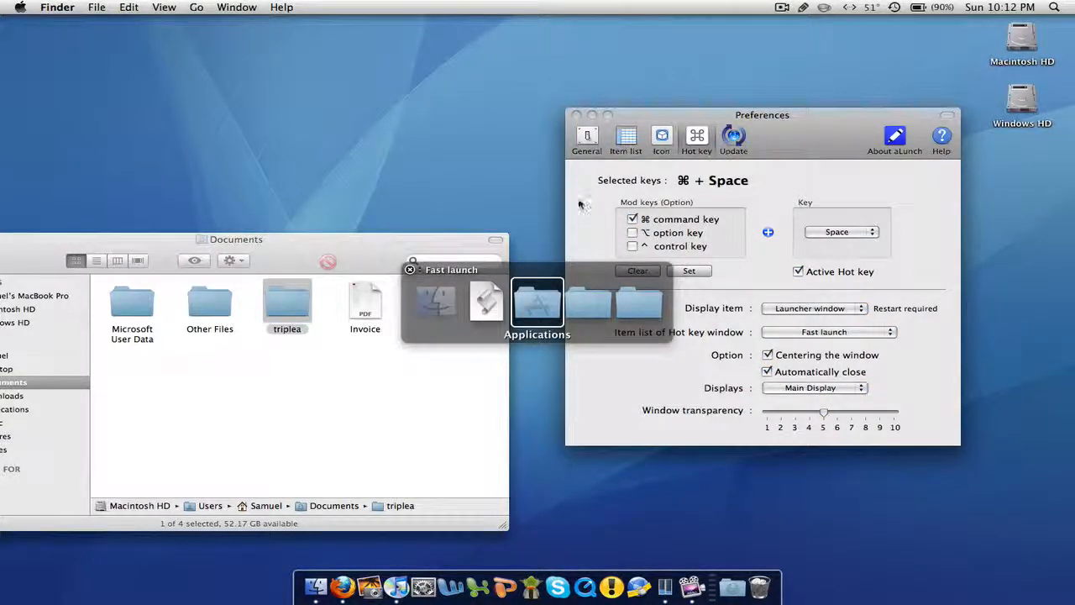
click(914, 274)
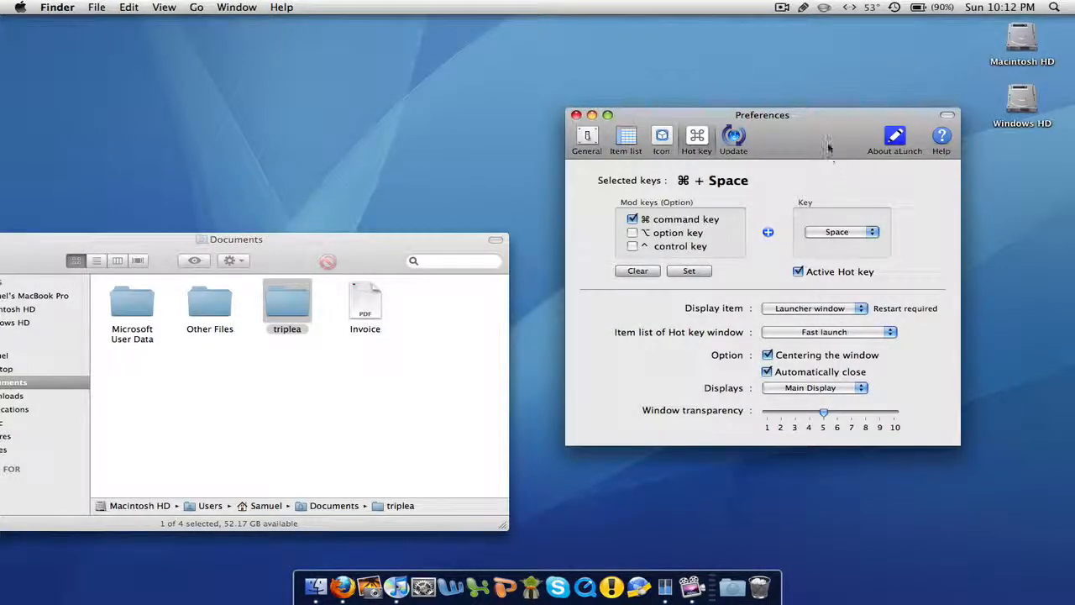
drag(828, 141, 776, 77)
key(super+space)
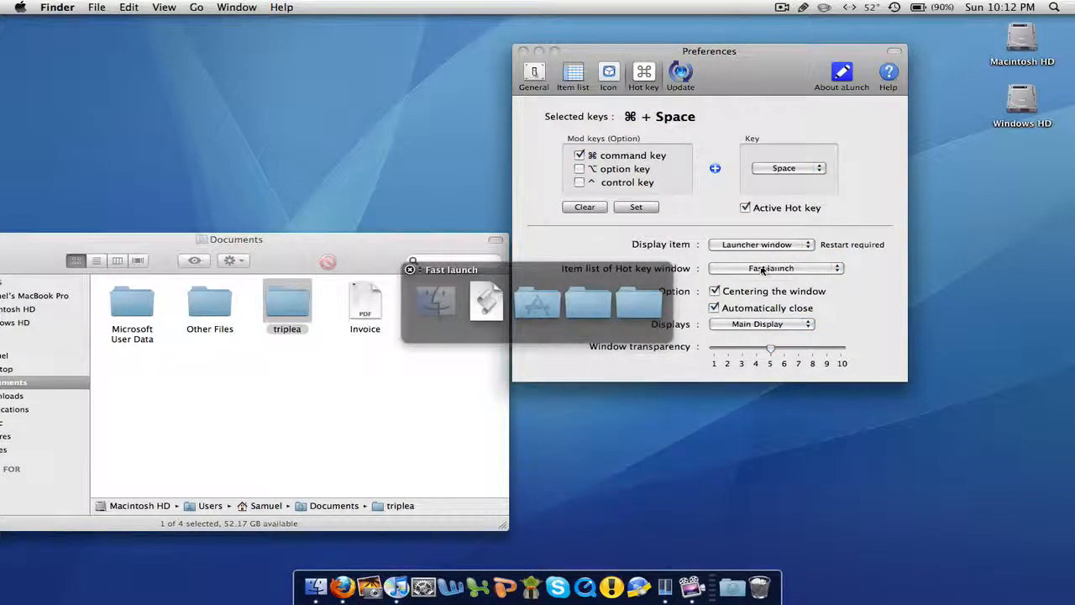
Review the group choices for the hot key window's item list, keeping Fast launch, and preview the launcher window
click(766, 270)
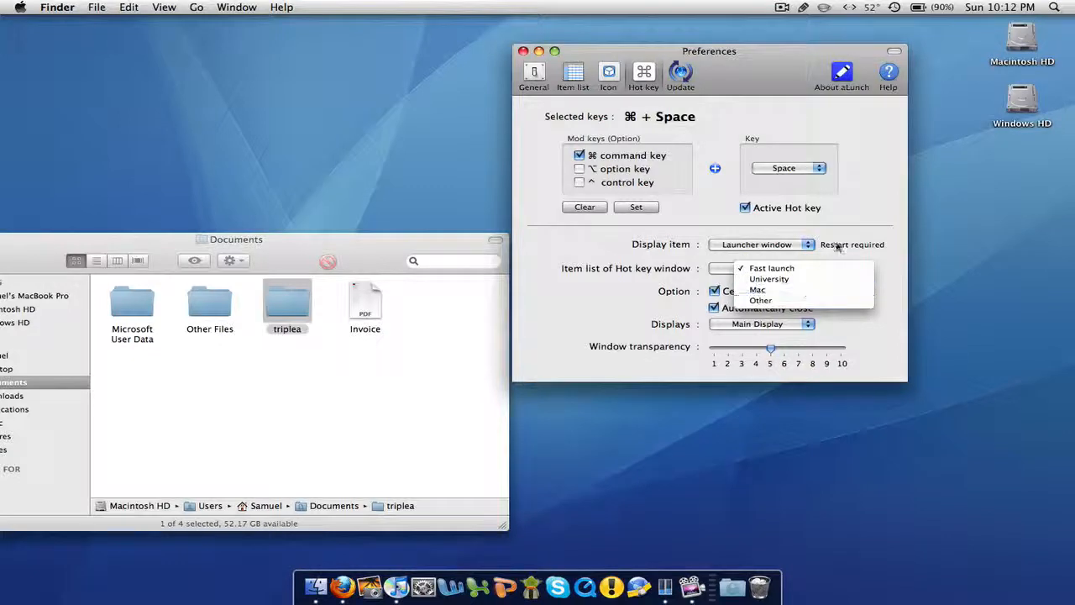
click(886, 261)
key(super+space)
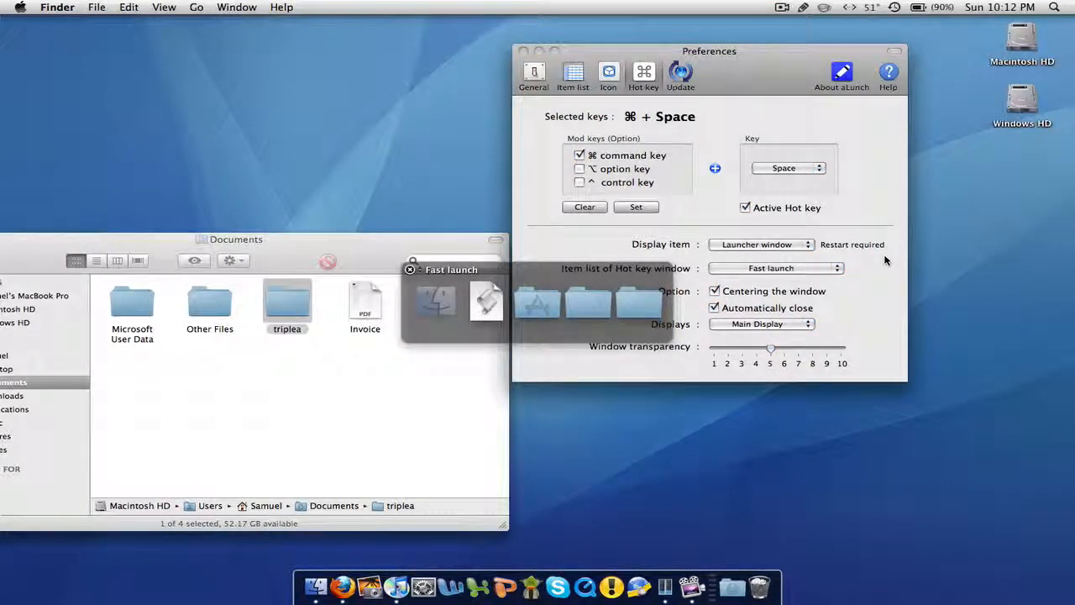
click(891, 267)
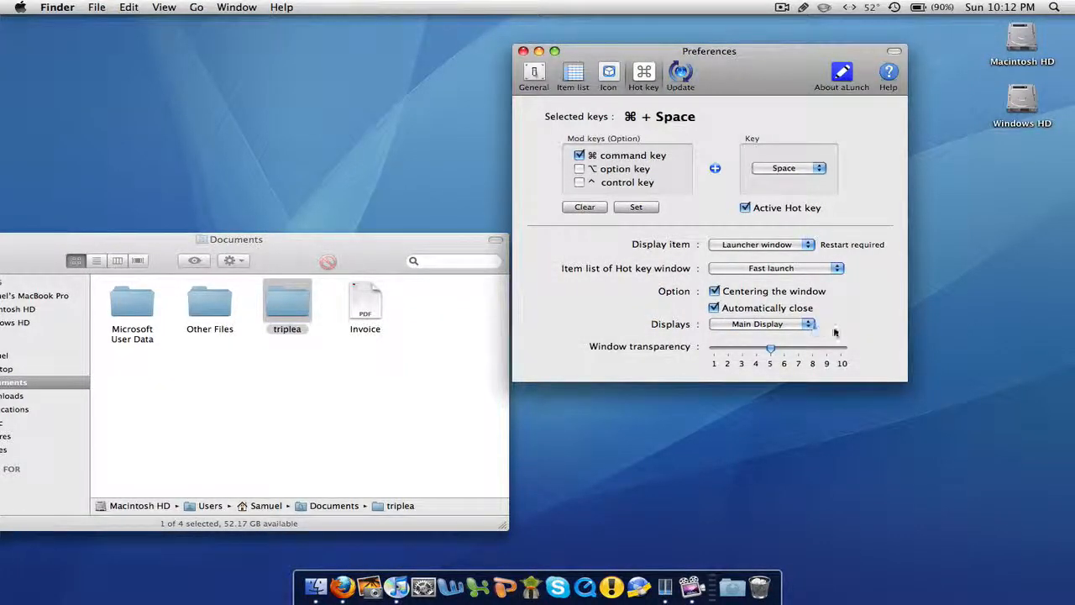
Review the Displays choices and the window transparency setting, leaving Main Display and 5, and preview the launcher window
click(798, 326)
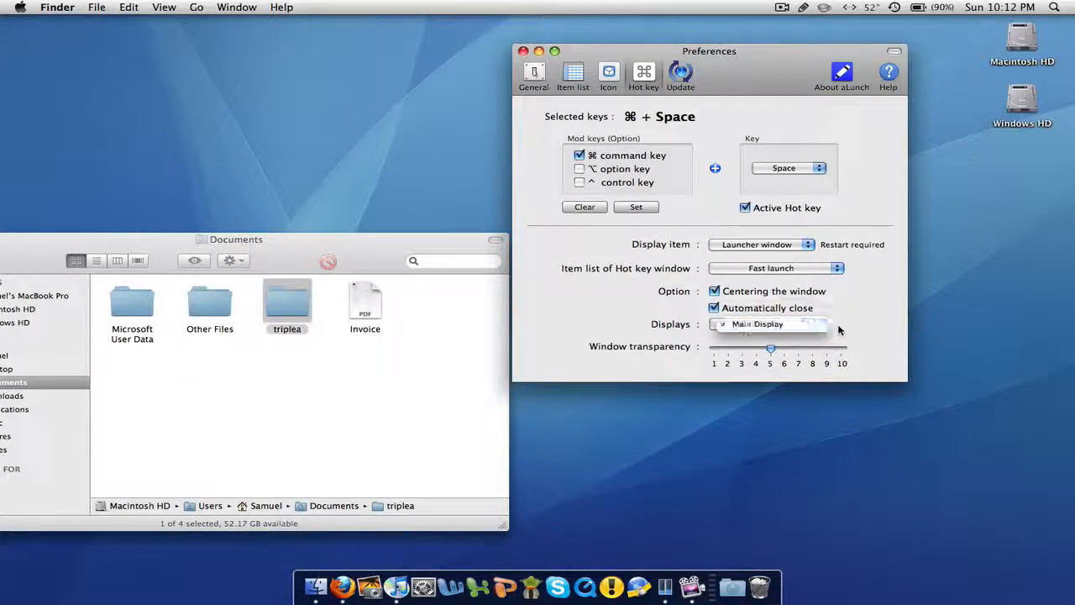
click(804, 324)
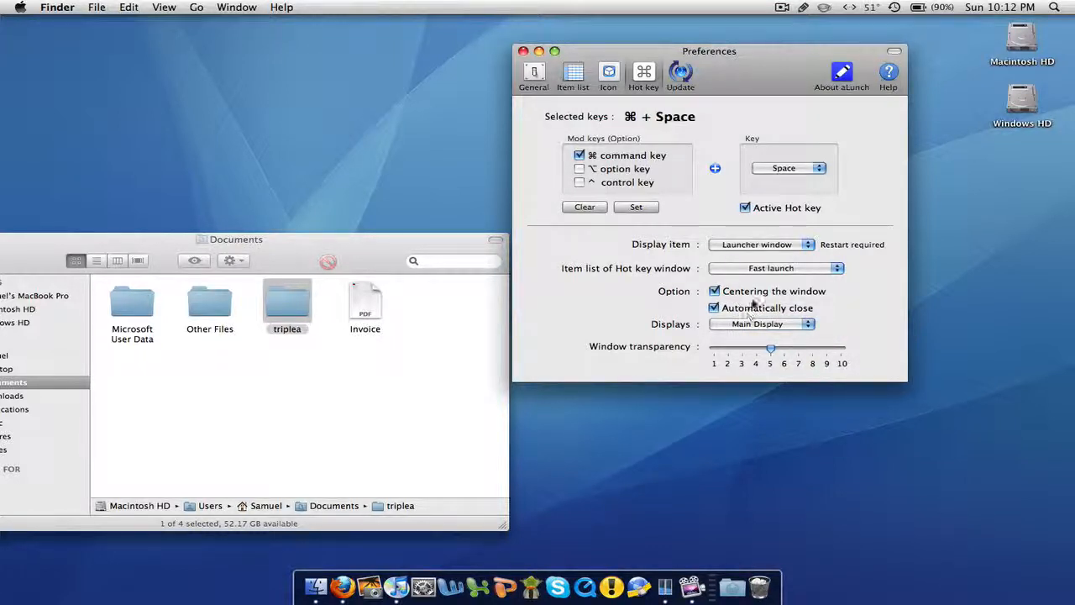
key(super+space)
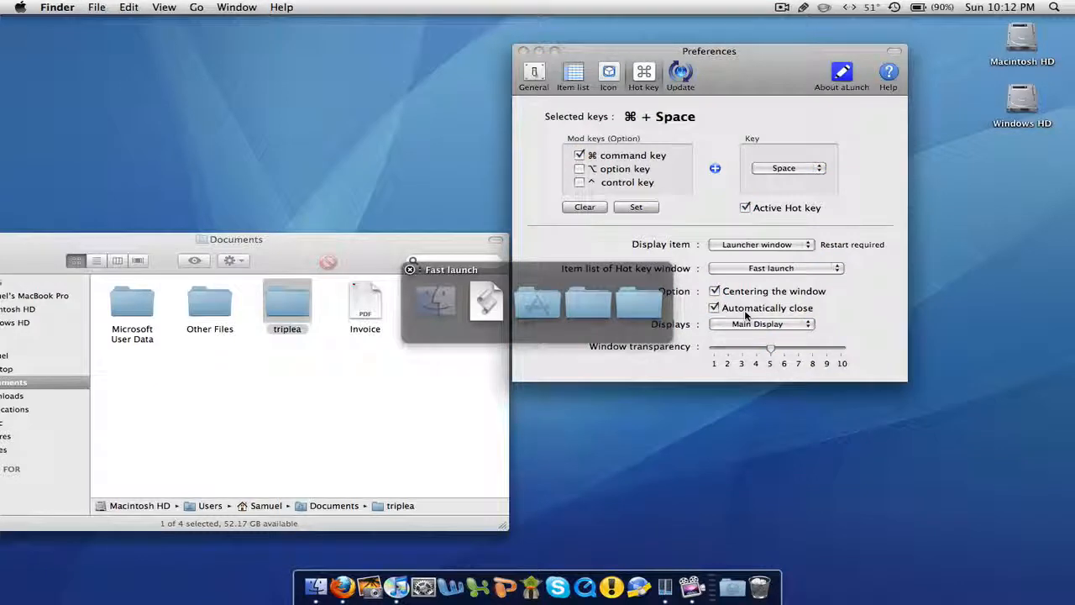
key(super+space)
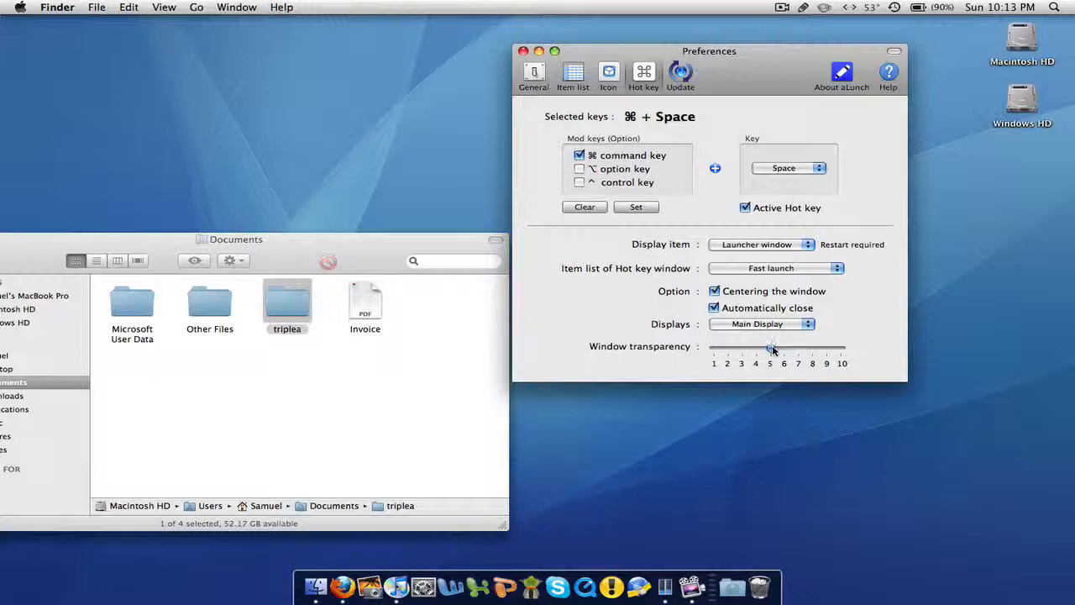
mouse_move(773, 349)
mouse_down()
mouse_move(850, 350)
mouse_move(715, 352)
mouse_move(770, 351)
mouse_up()
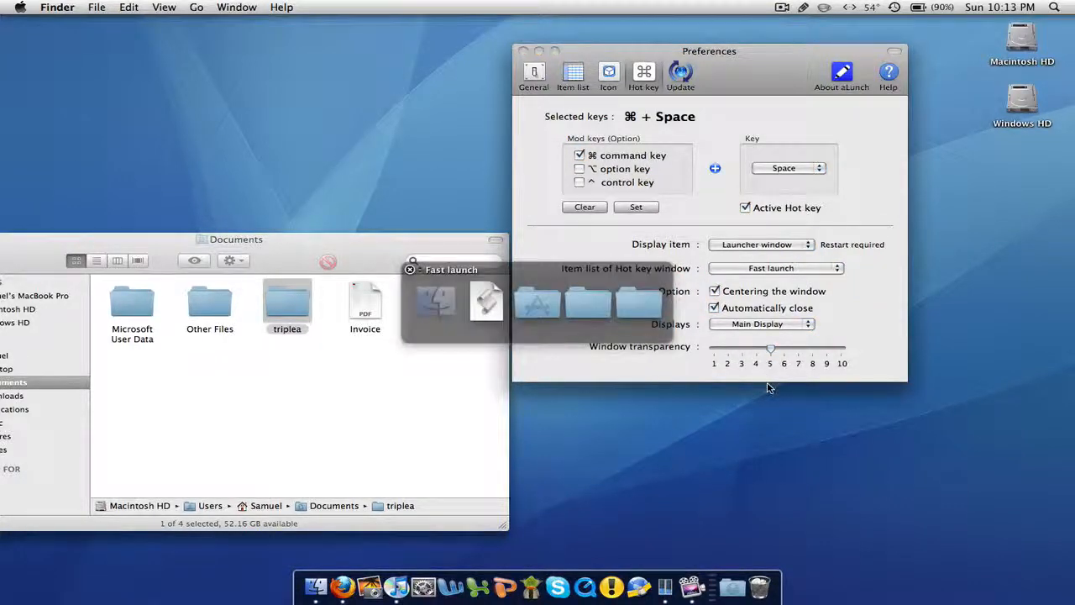
Show the update preferences and examine the settings for automatic update checks
click(681, 73)
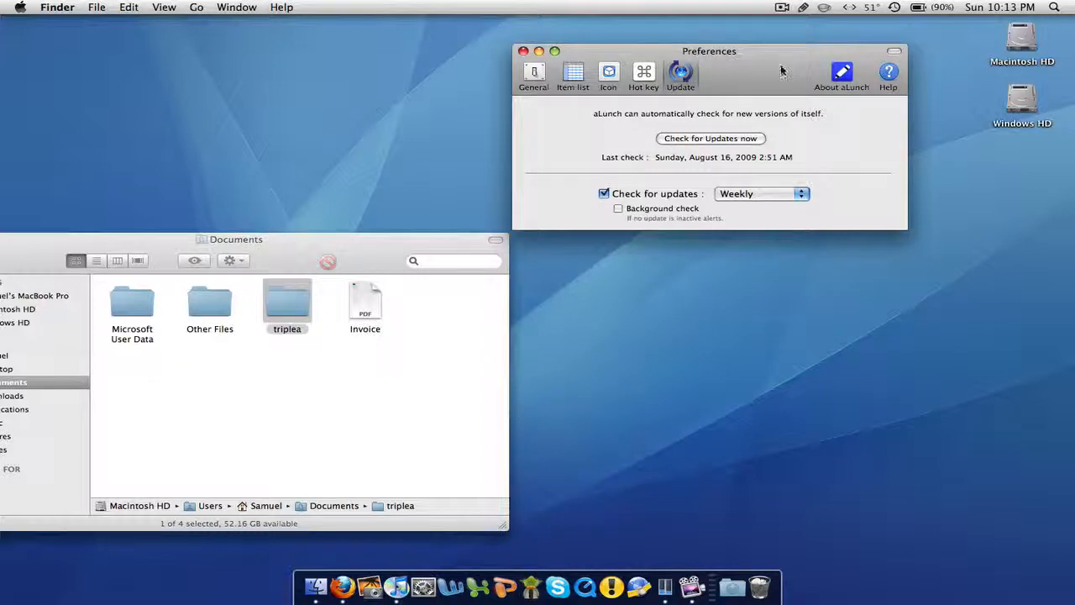
drag(782, 71, 811, 91)
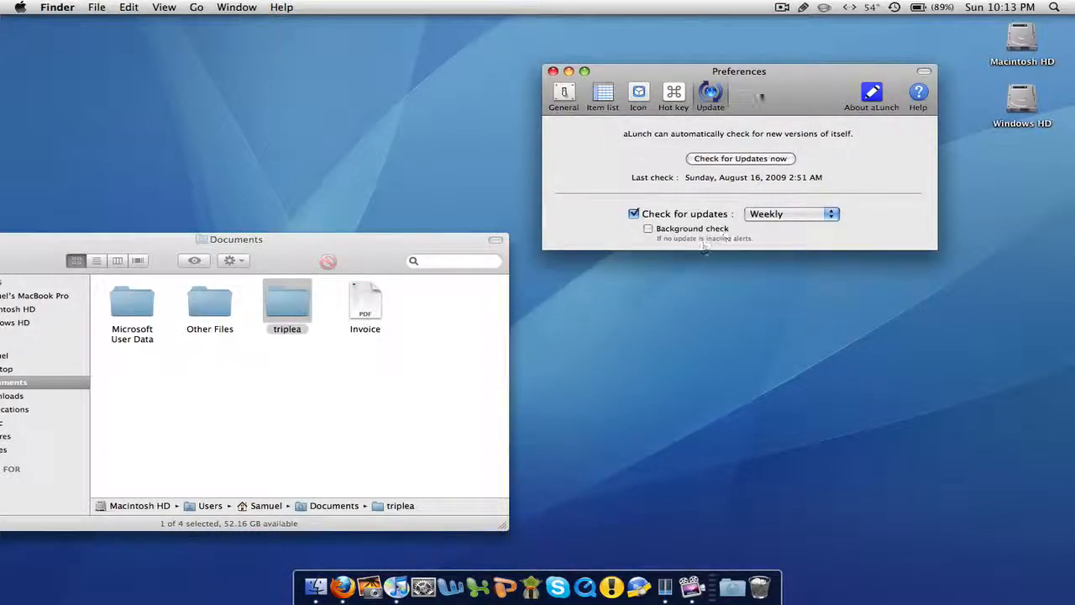
Show the aLunch help text and skim its setup and usage instructions from start to end
click(918, 94)
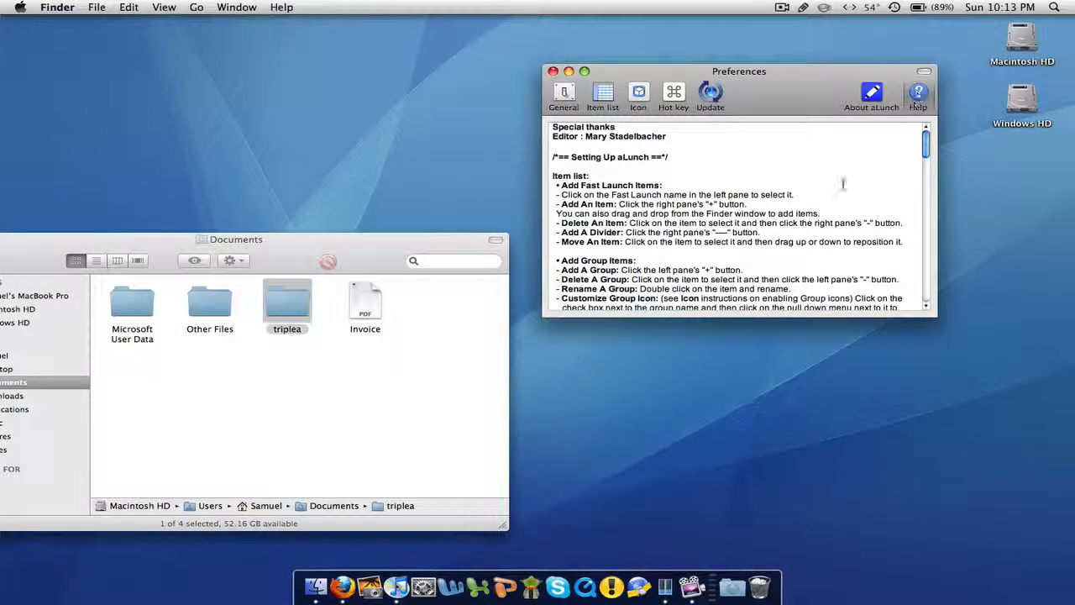
scroll(837, 192, down, 20)
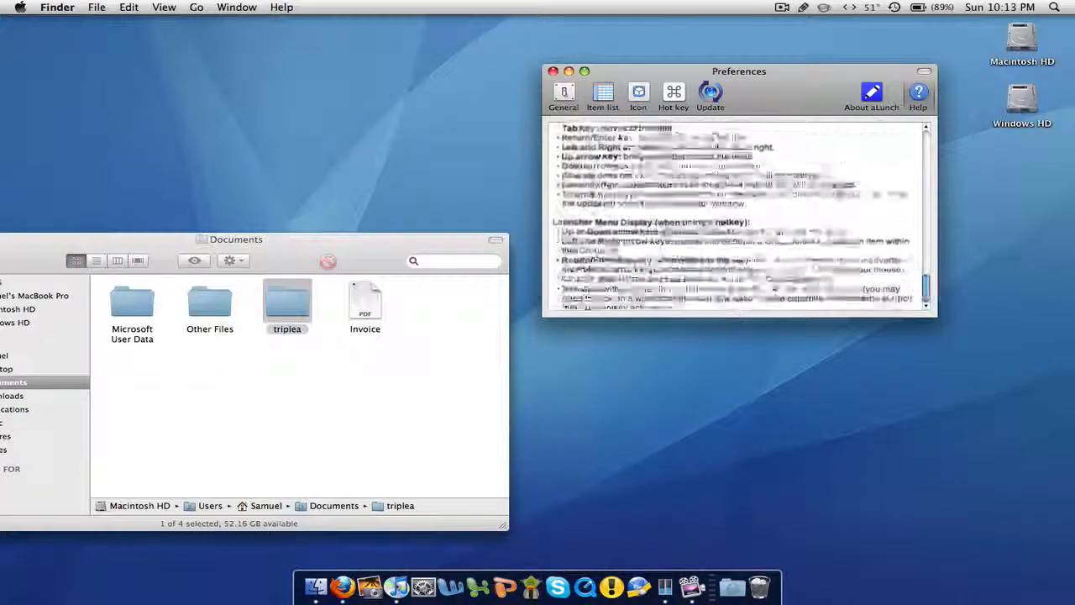
scroll(837, 191, up, 10)
scroll(836, 195, down, 7)
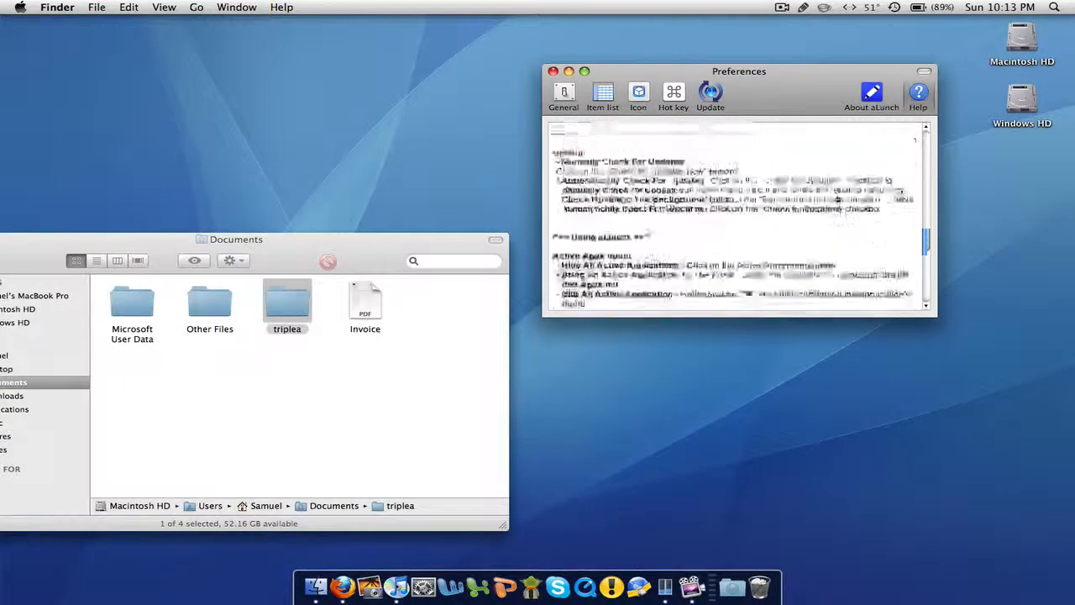
scroll(837, 197, up, 15)
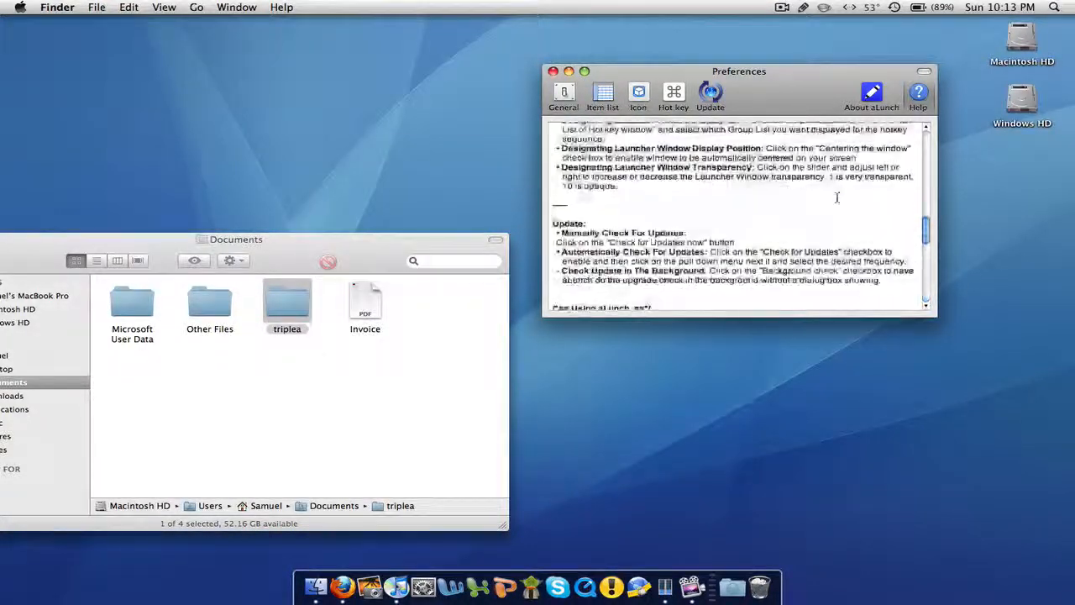
scroll(837, 197, up, 5)
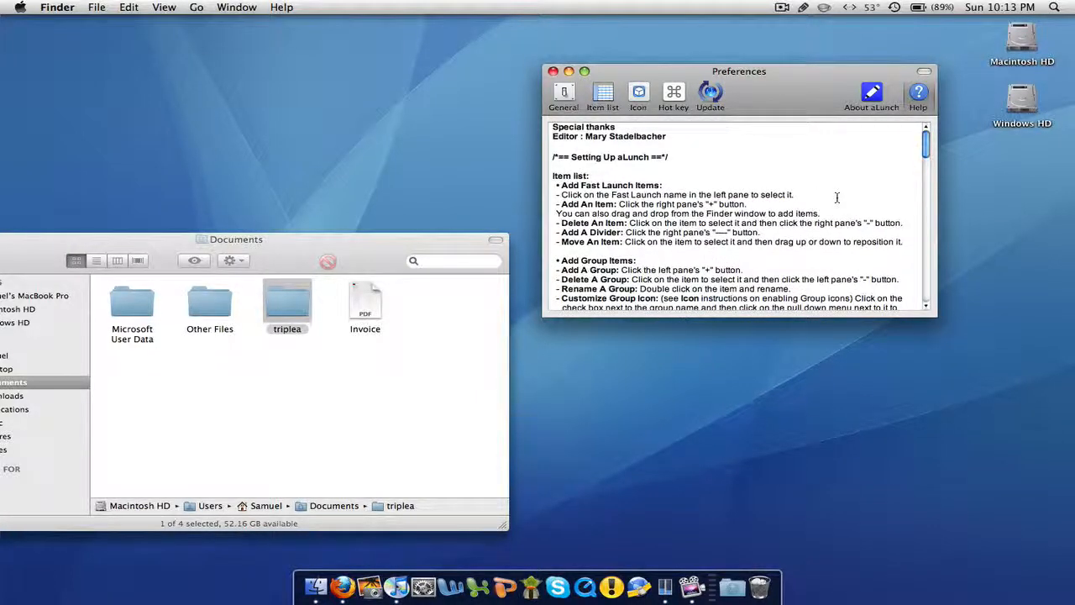
scroll(837, 197, down, 8)
scroll(837, 197, up, 8)
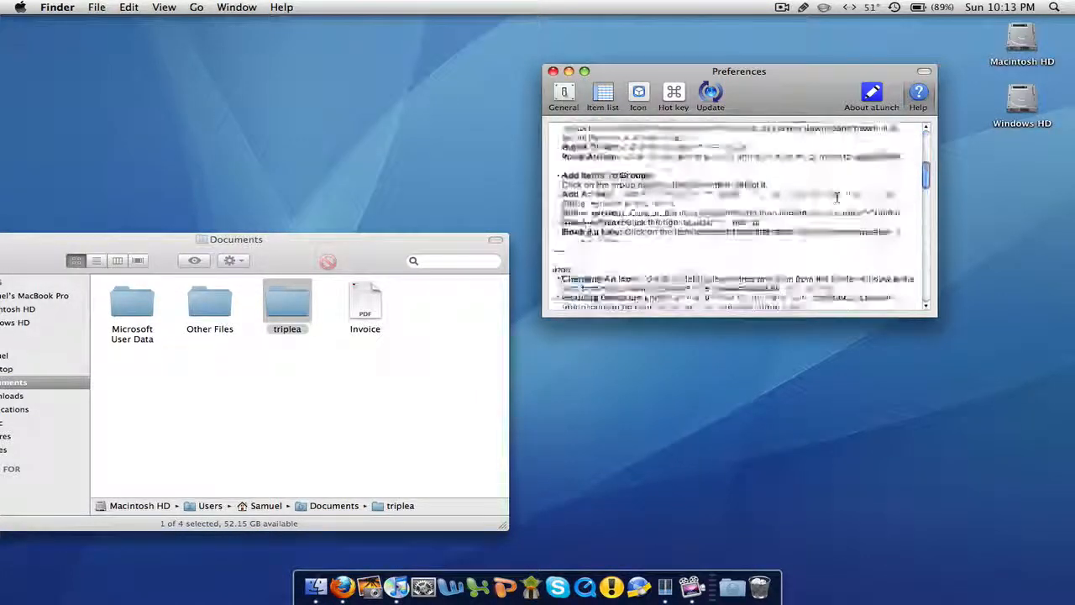
Return the preferences to the General settings, and close both the Preferences window and the Documents window
click(561, 96)
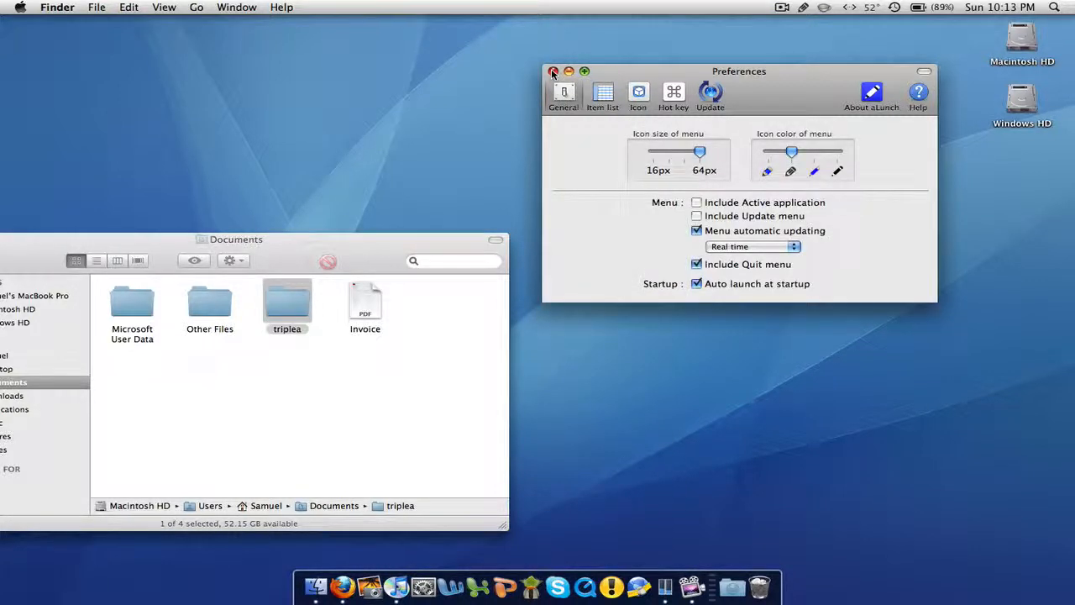
click(553, 73)
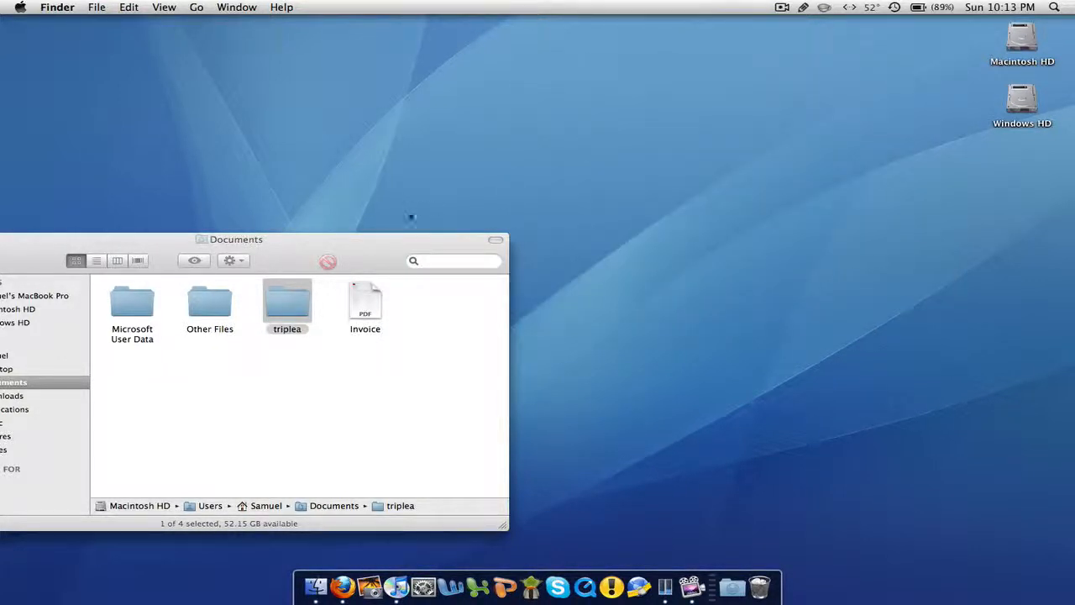
key(super+w)
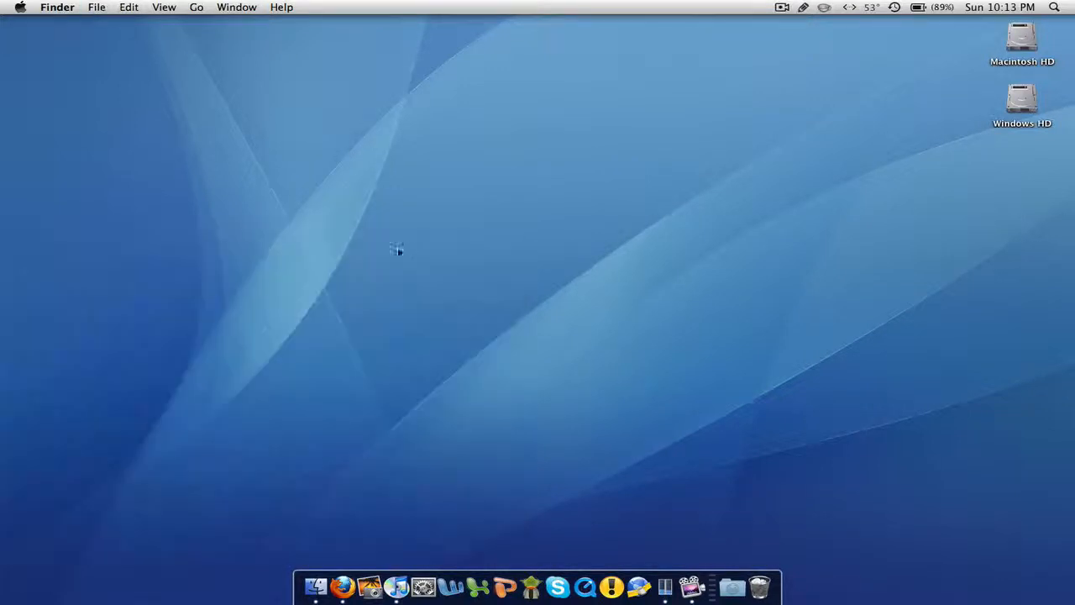
Show the hot key launcher window, view its University group, return to Fast launch and close the launcher
key(ctrl+space)
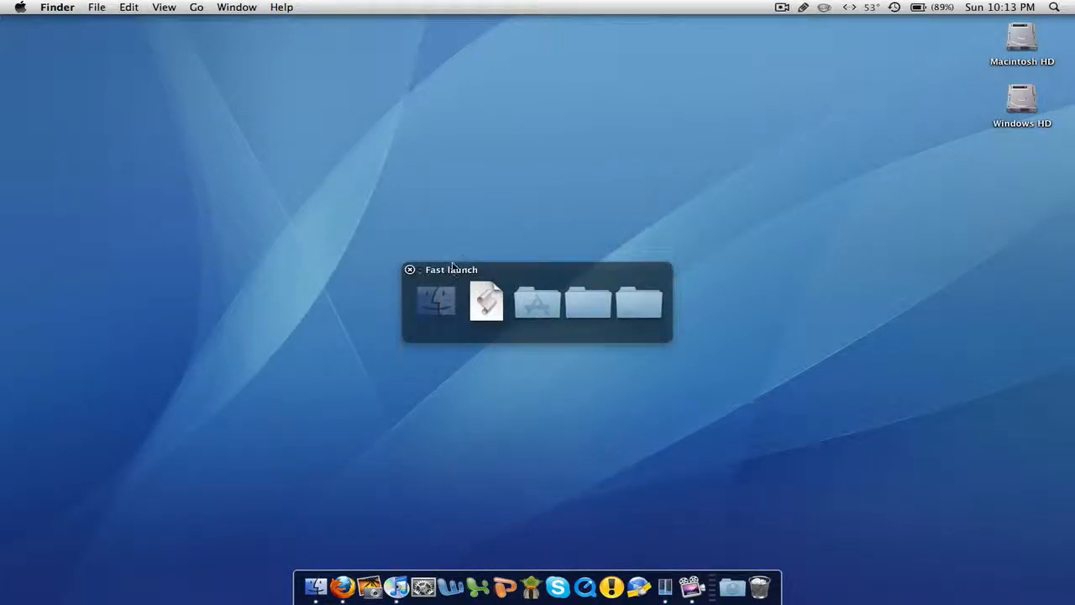
click(422, 275)
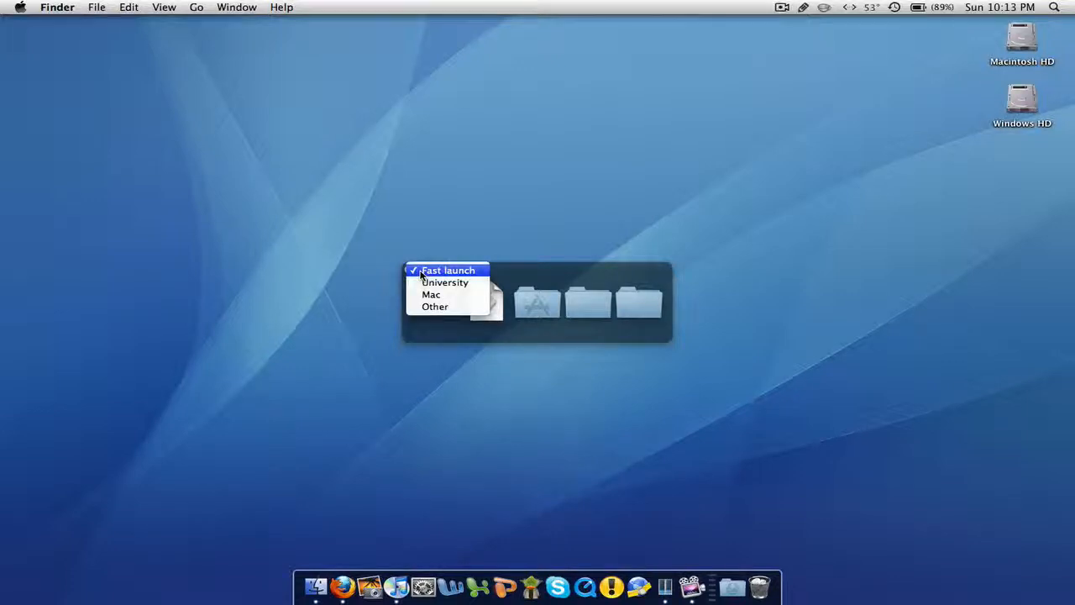
click(487, 282)
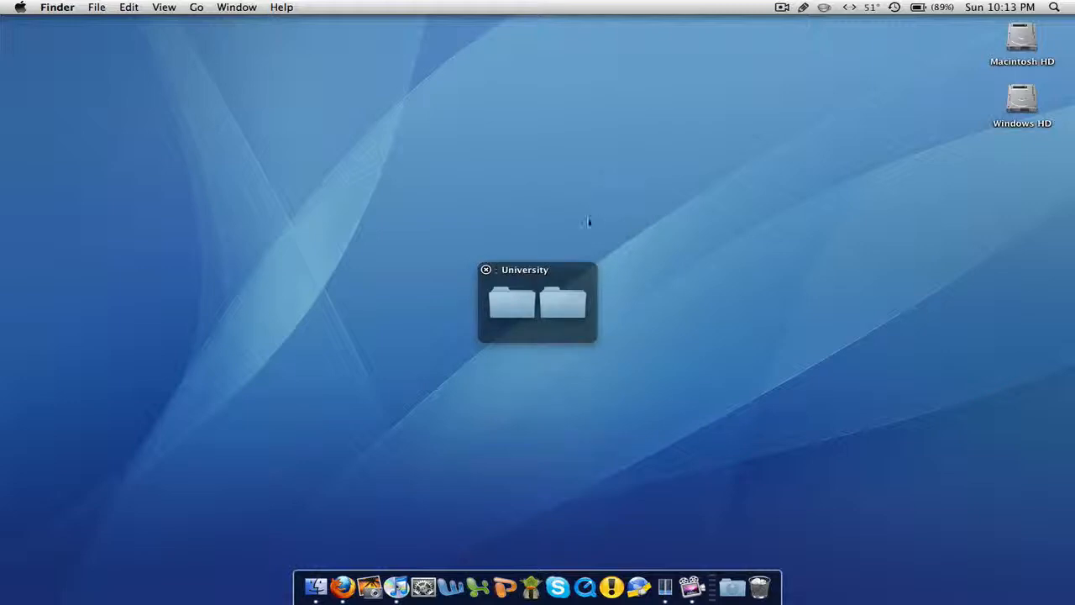
click(499, 271)
click(506, 258)
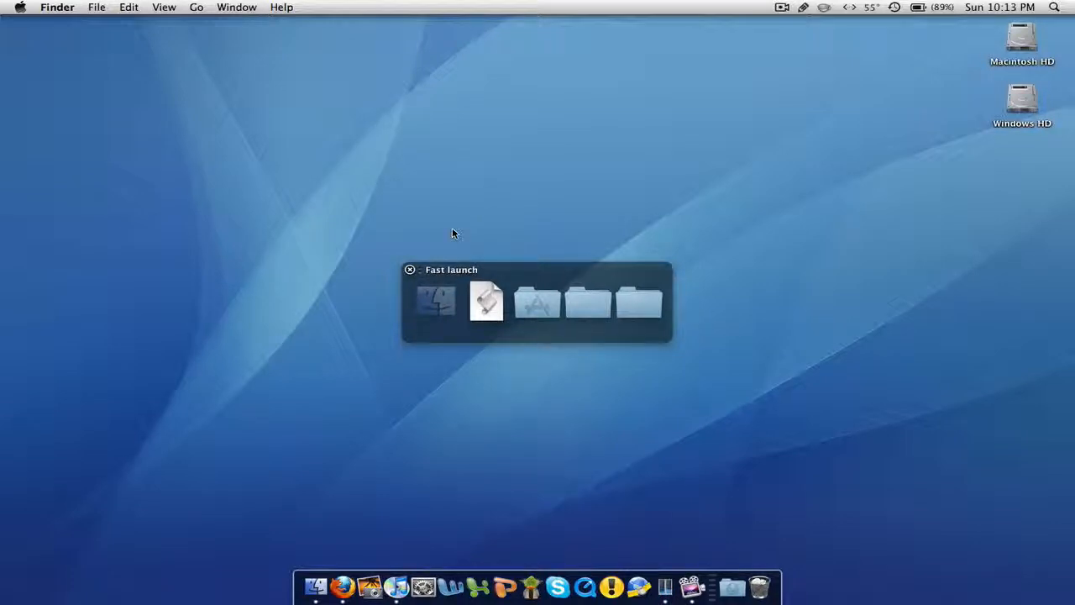
click(410, 269)
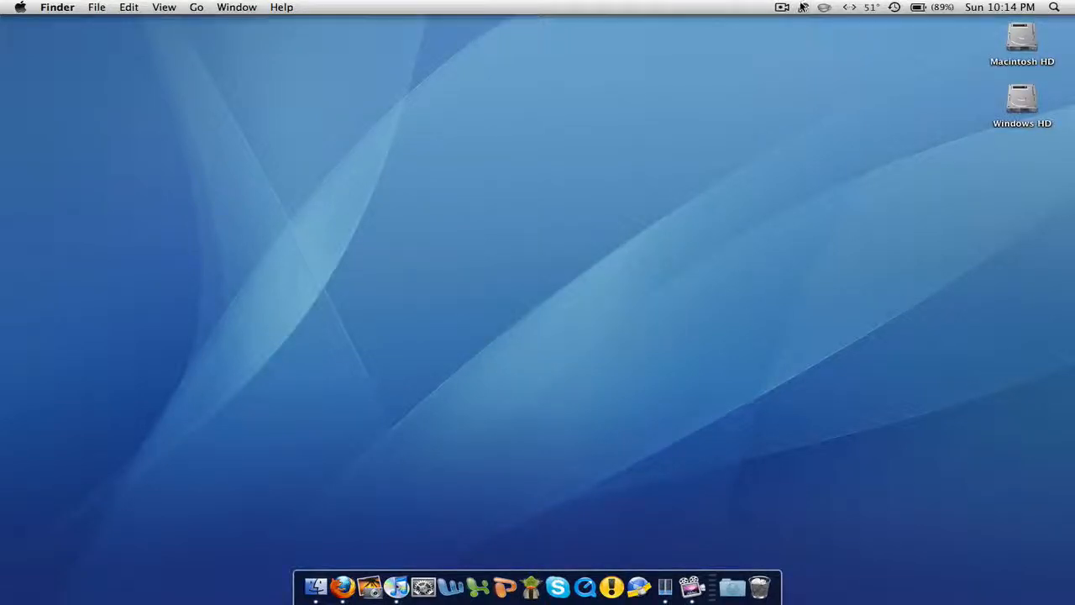
Show the aLunch menu to view its launch items and groups
click(803, 7)
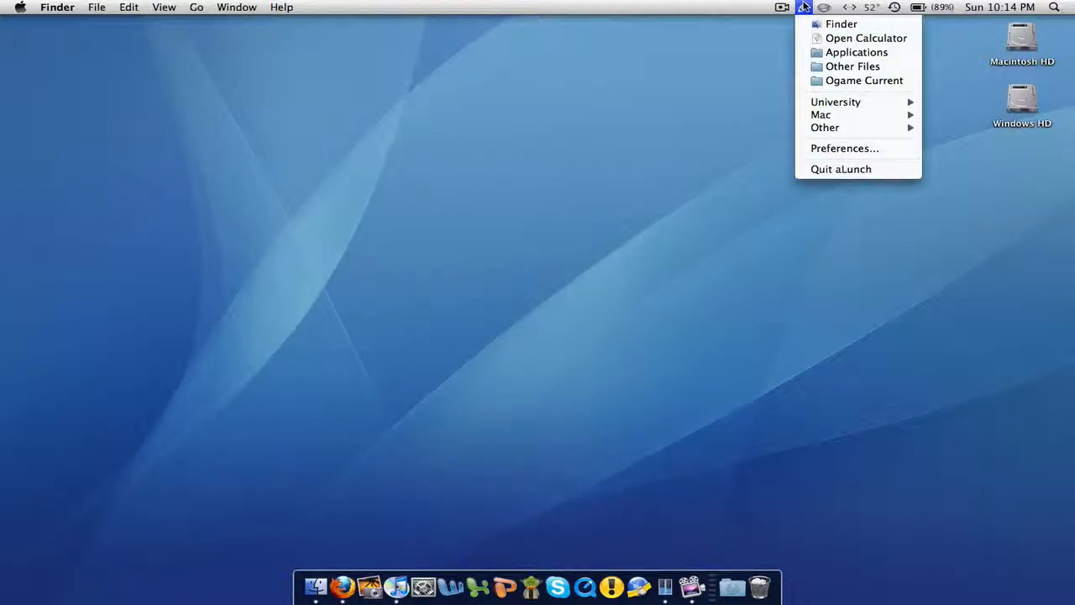